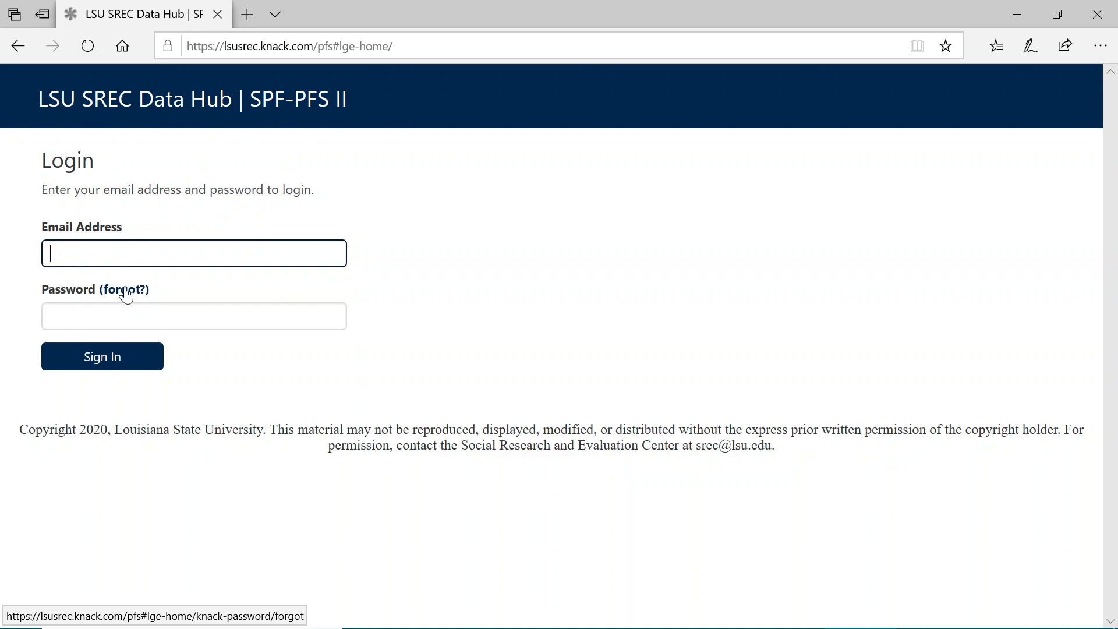
Step: View the forgotten-password page for requesting a reset link, and return to the login page
left_click(126, 293)
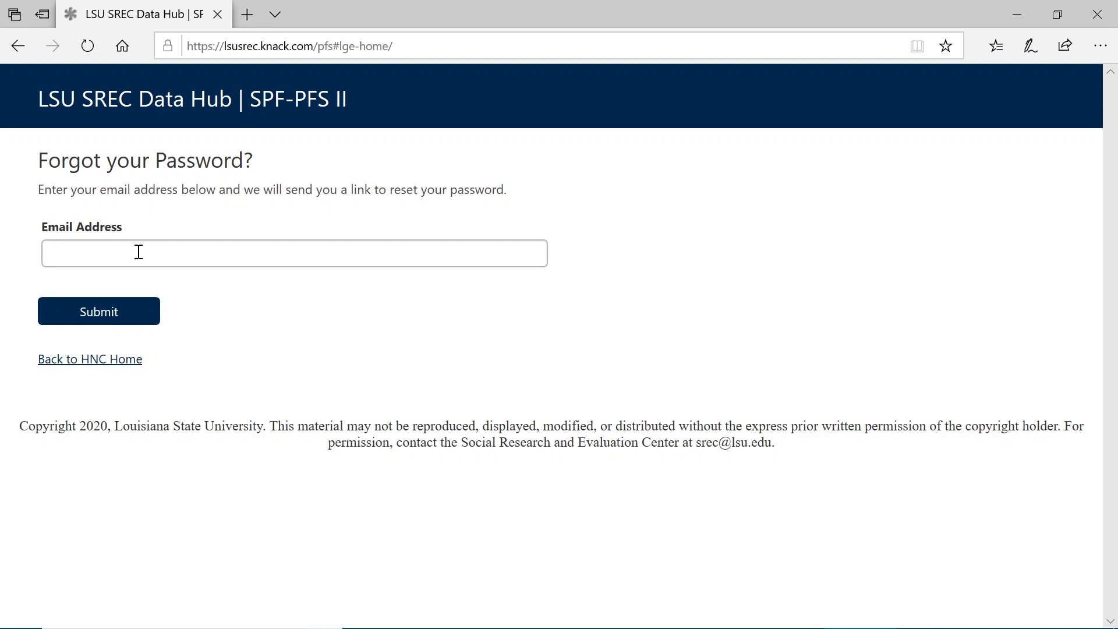
left_click(119, 360)
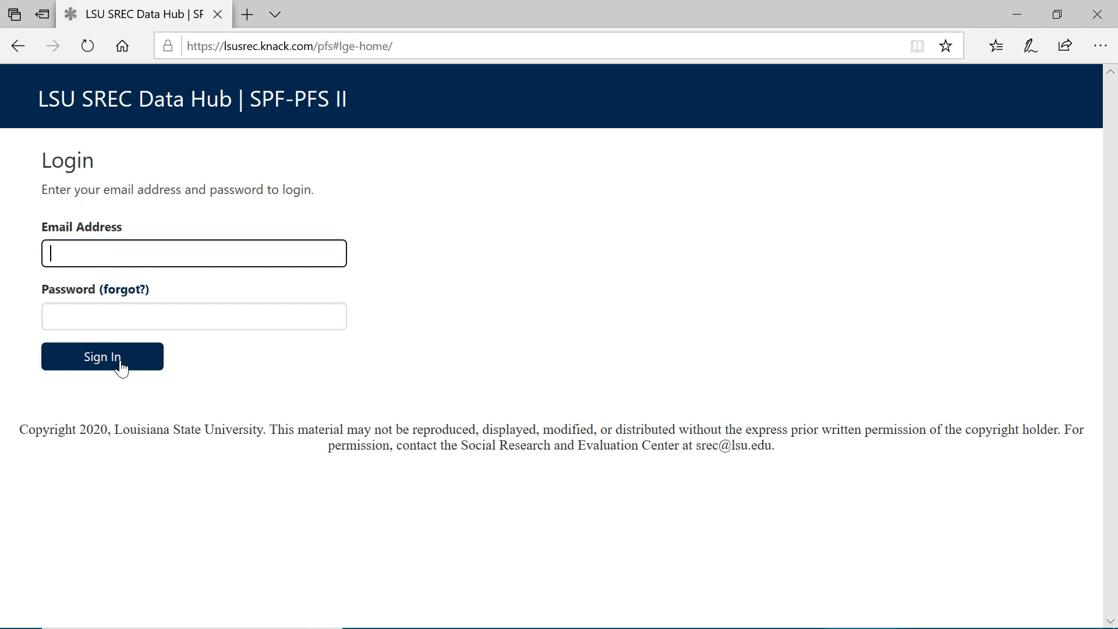
Step: Sign in to the data hub with the account's e-mail address and password
key("Tab")
type("****")
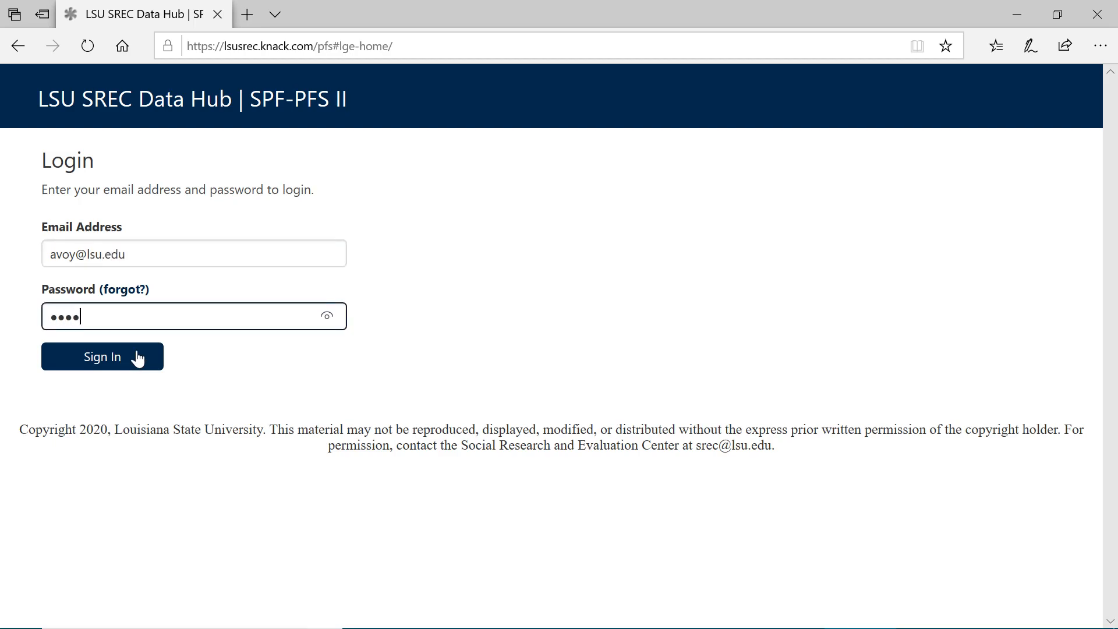
type("*****")
left_click(138, 357)
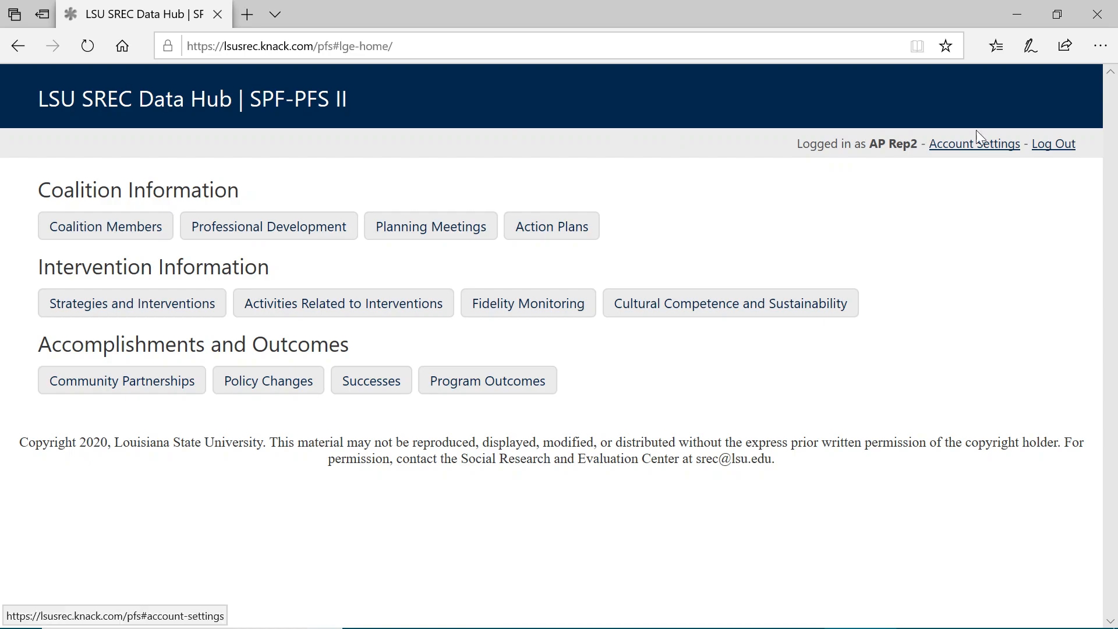
Step: Change the account password in the account settings by entering the current password and the new password twice, and submit the form
left_click(970, 156)
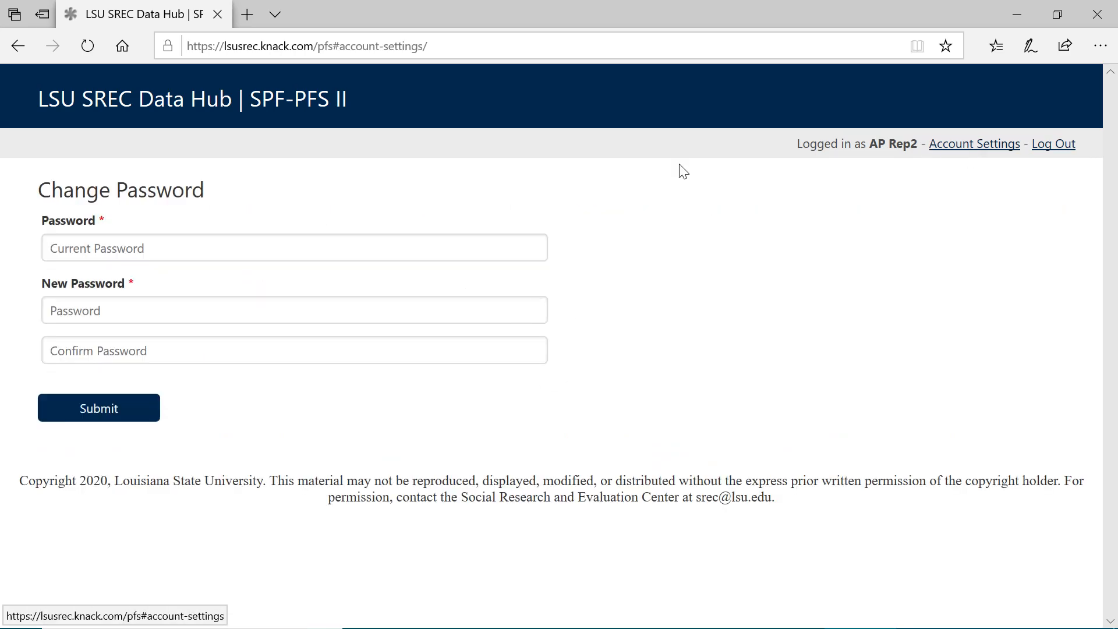
left_click(504, 257)
type("•••••••••")
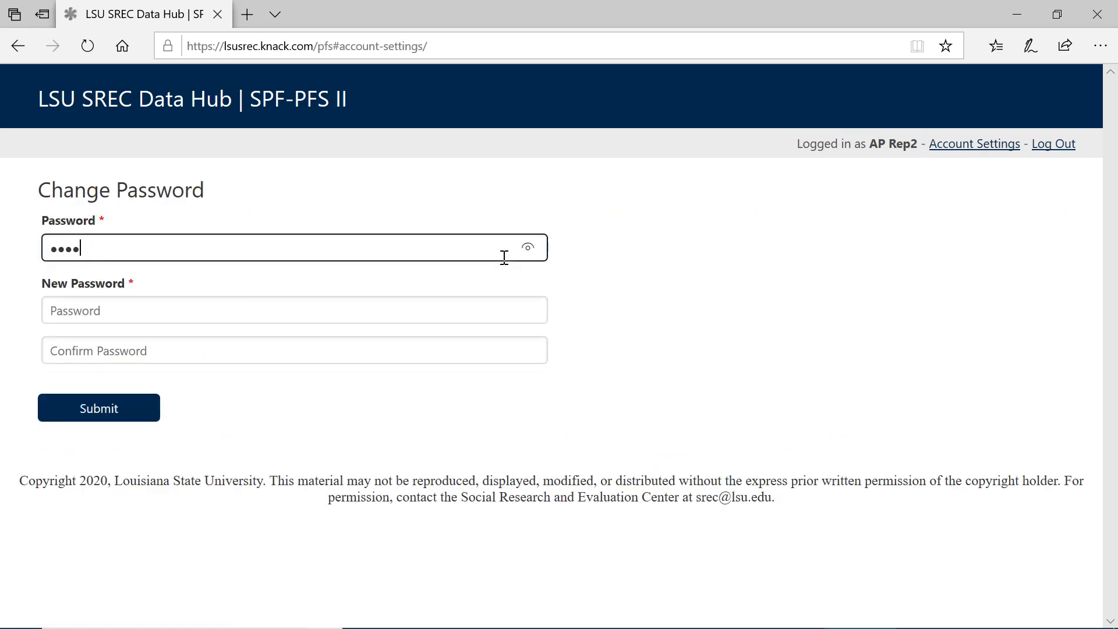
key("Tab")
type("•••••••••")
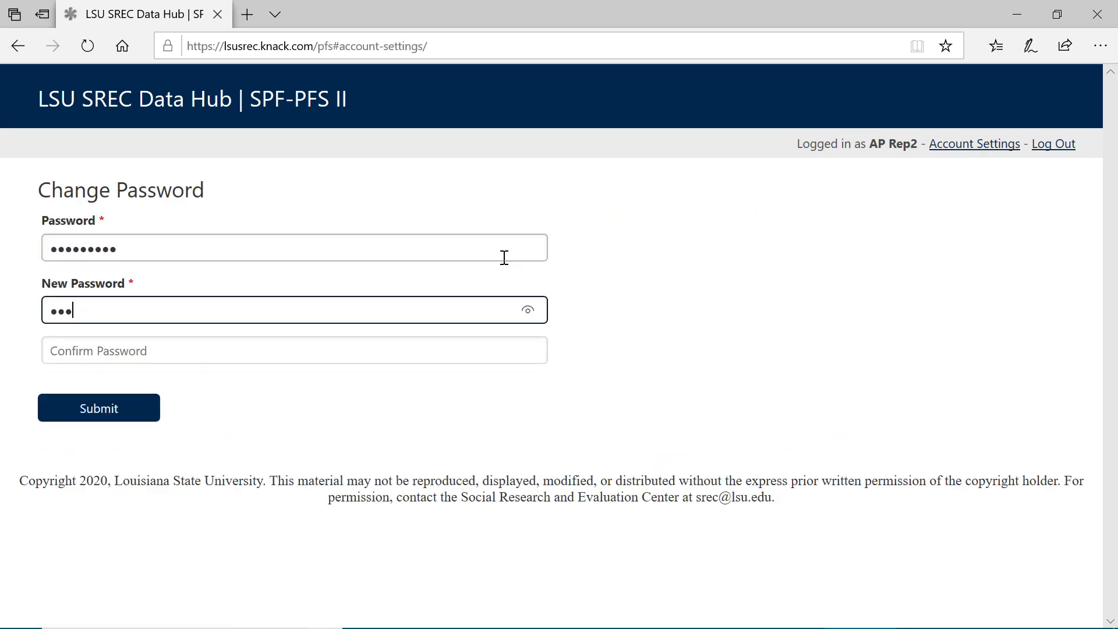
key("Tab")
type("••••••")
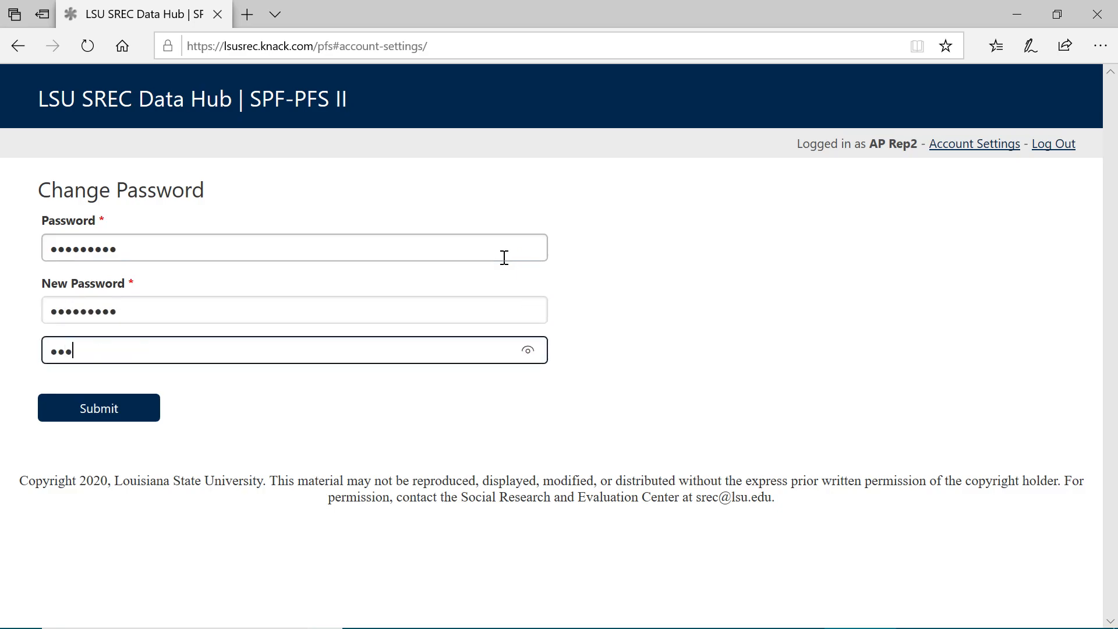
type("•••")
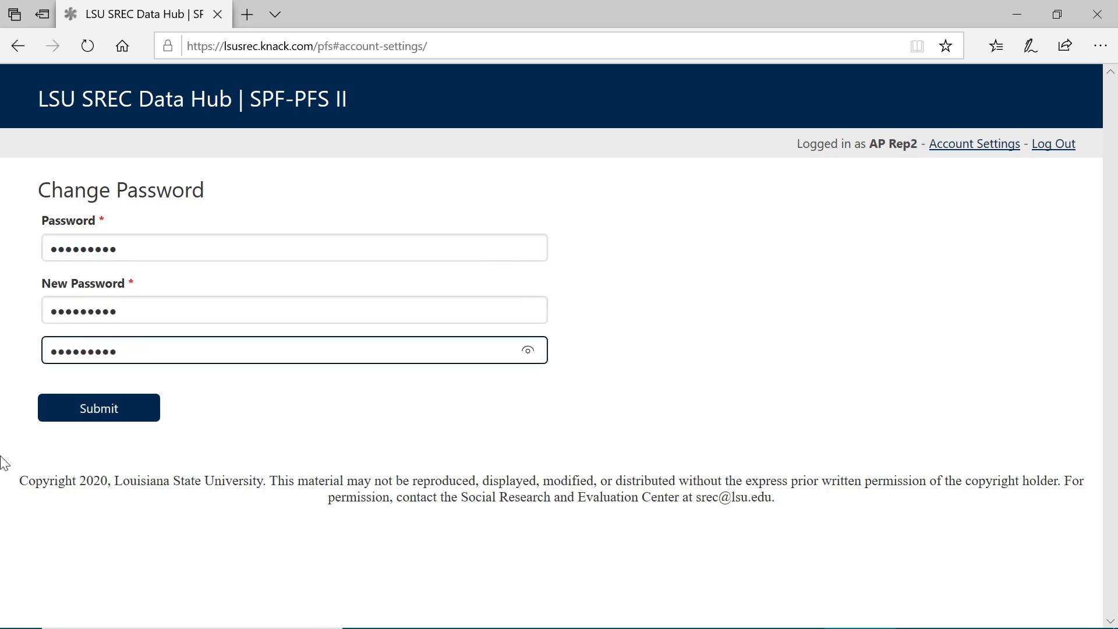
left_click(129, 418)
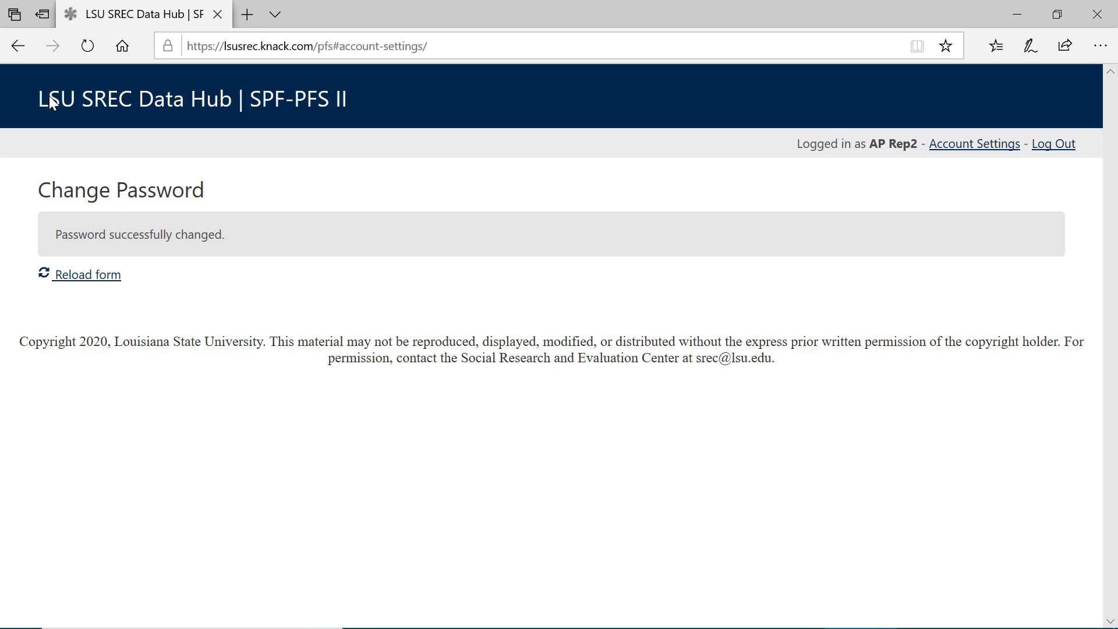
Step: Return to the hub's home page and start a new record in the Policy Changes section
left_click(164, 115)
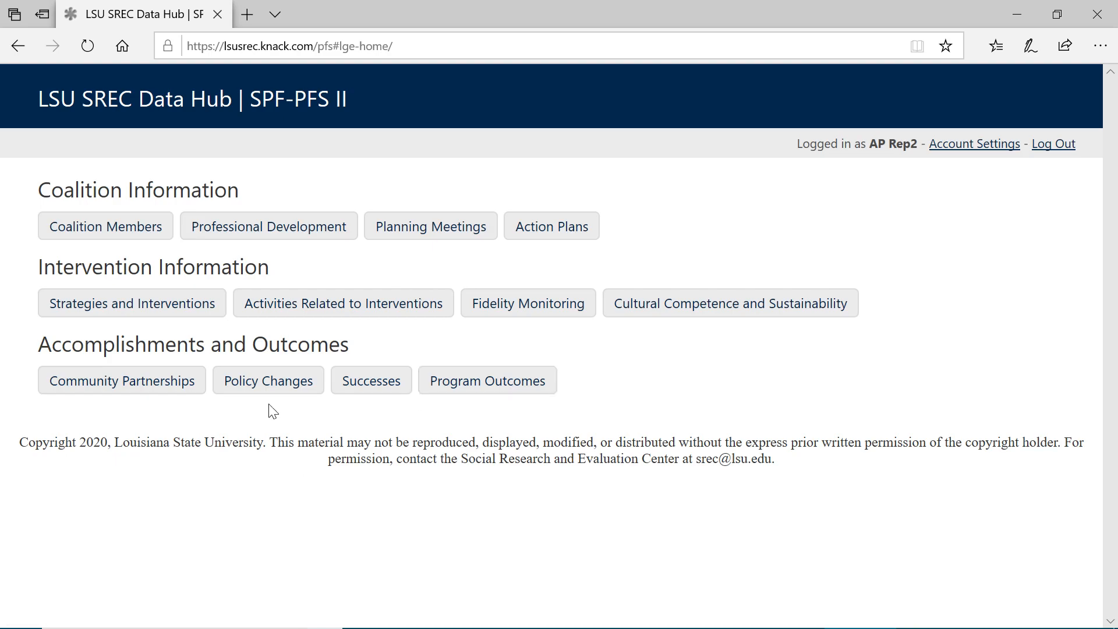
left_click(269, 386)
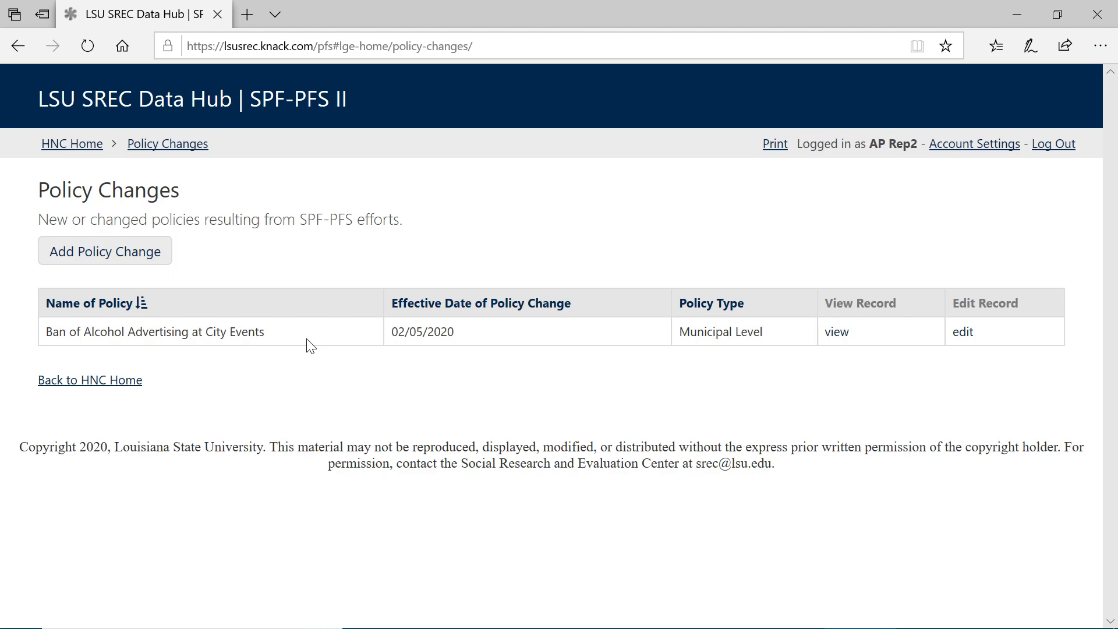
left_click(144, 257)
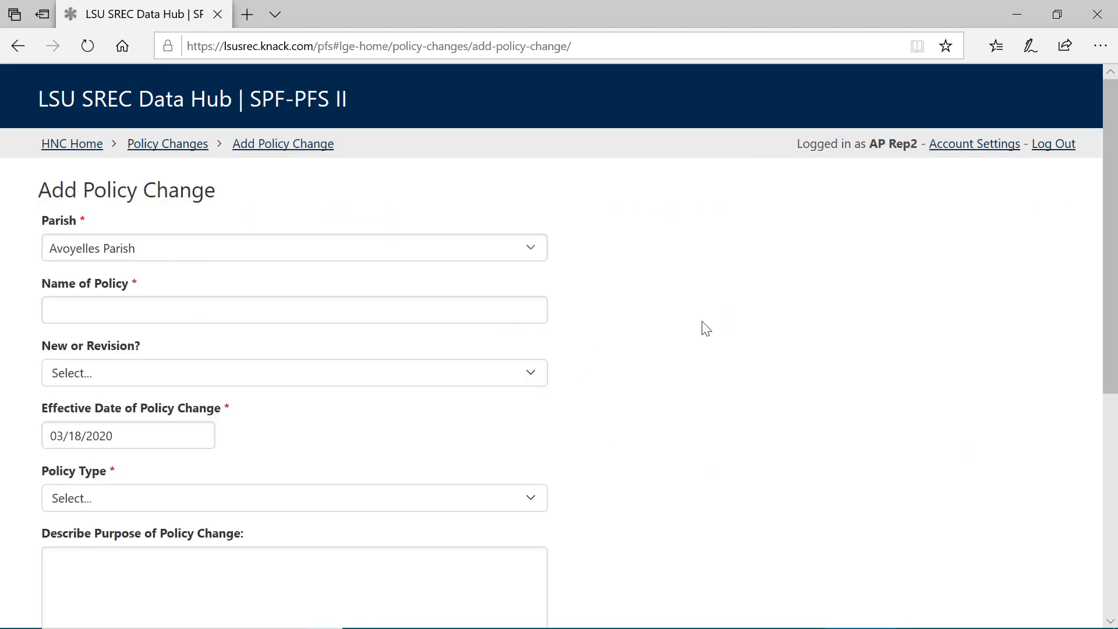
Step: Examine the Add Policy Change form's parish, new-or-revision and effective date fields and their available choices
scroll(706, 328, "down", 1)
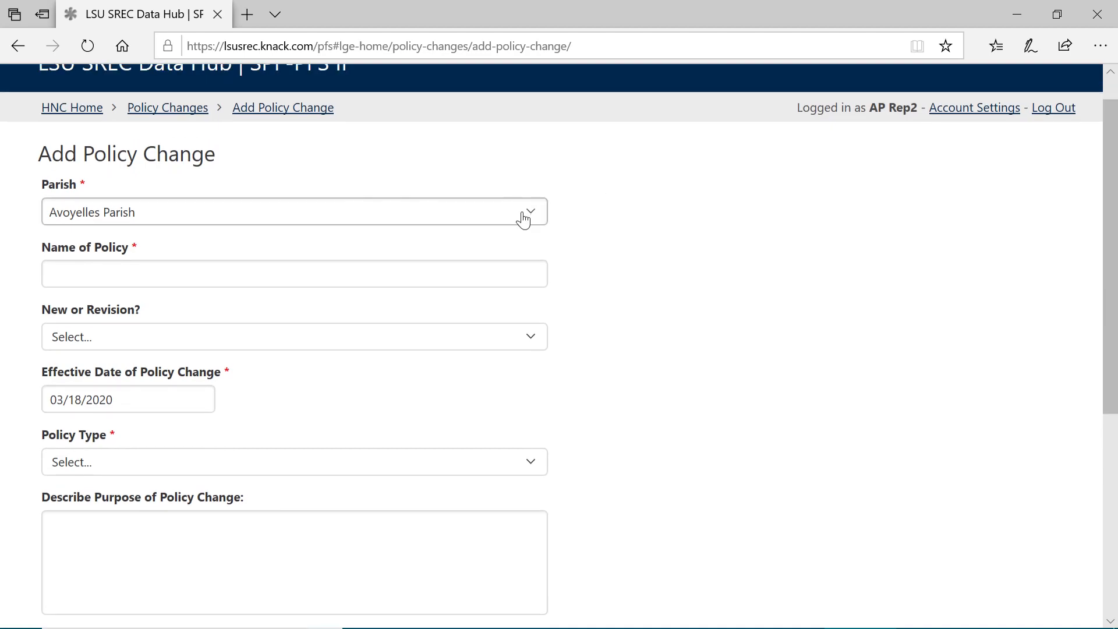
left_click(298, 225)
left_click(296, 221)
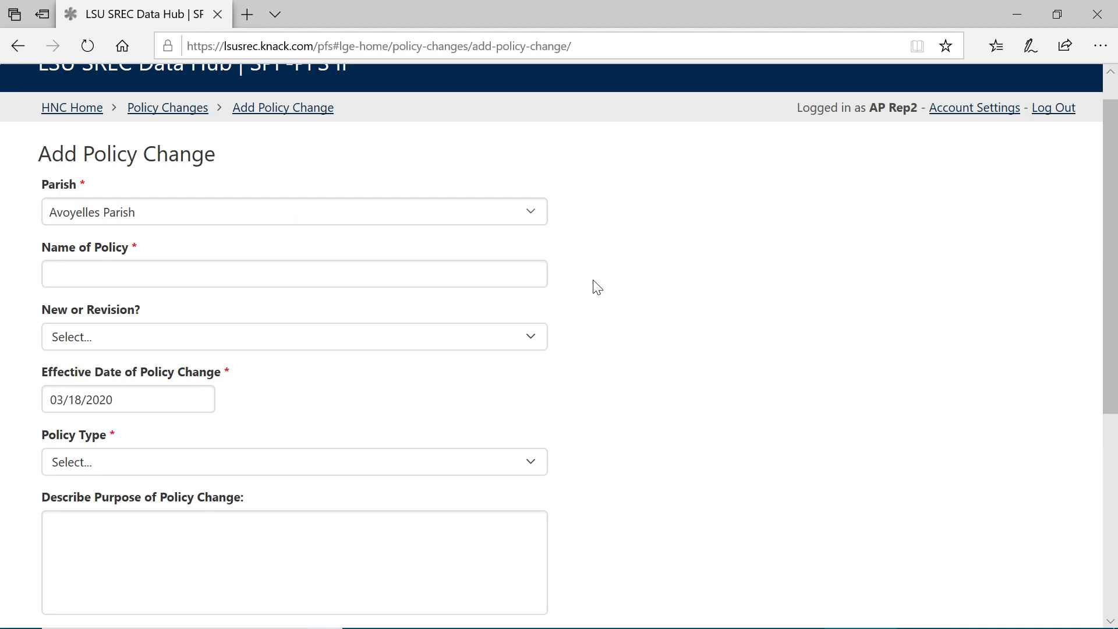
scroll(597, 287, "down", 1)
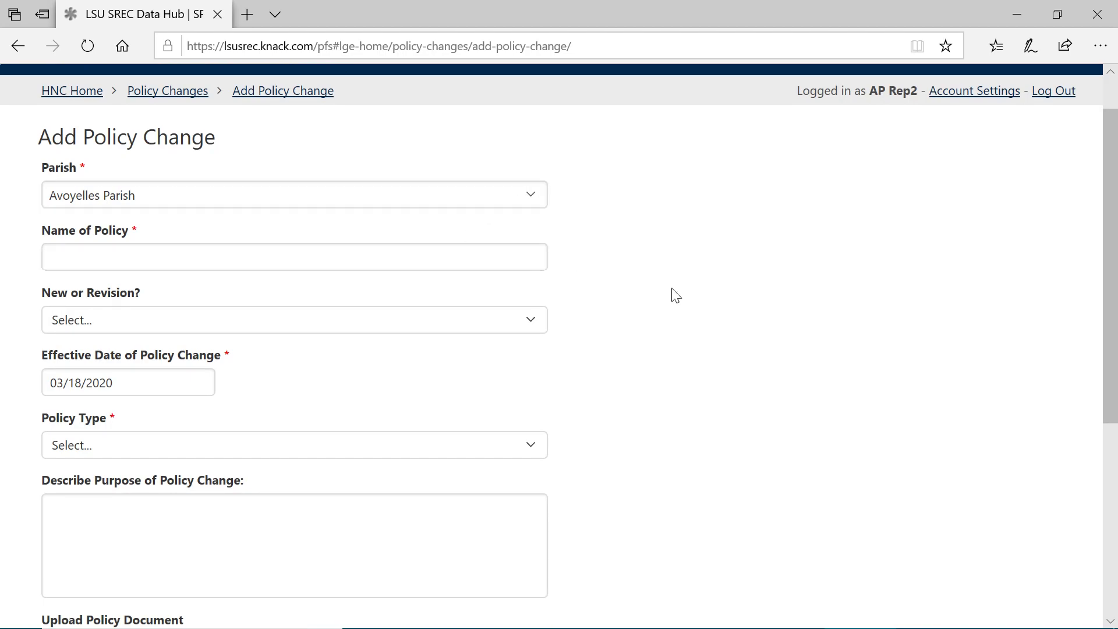
scroll(671, 294, "down", 1)
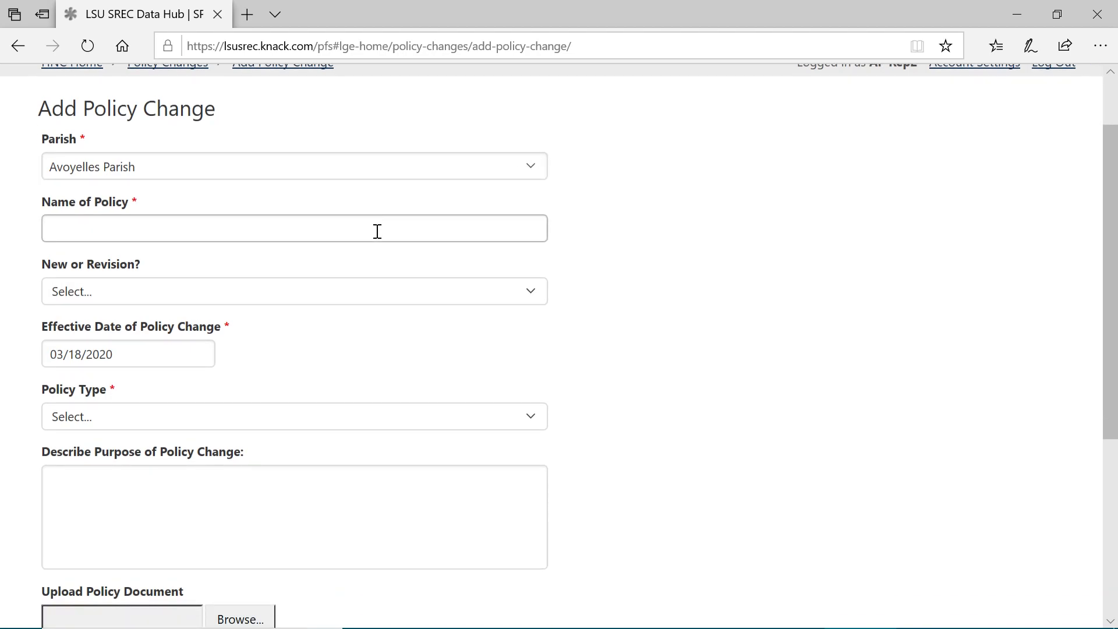
left_click(419, 300)
left_click(419, 297)
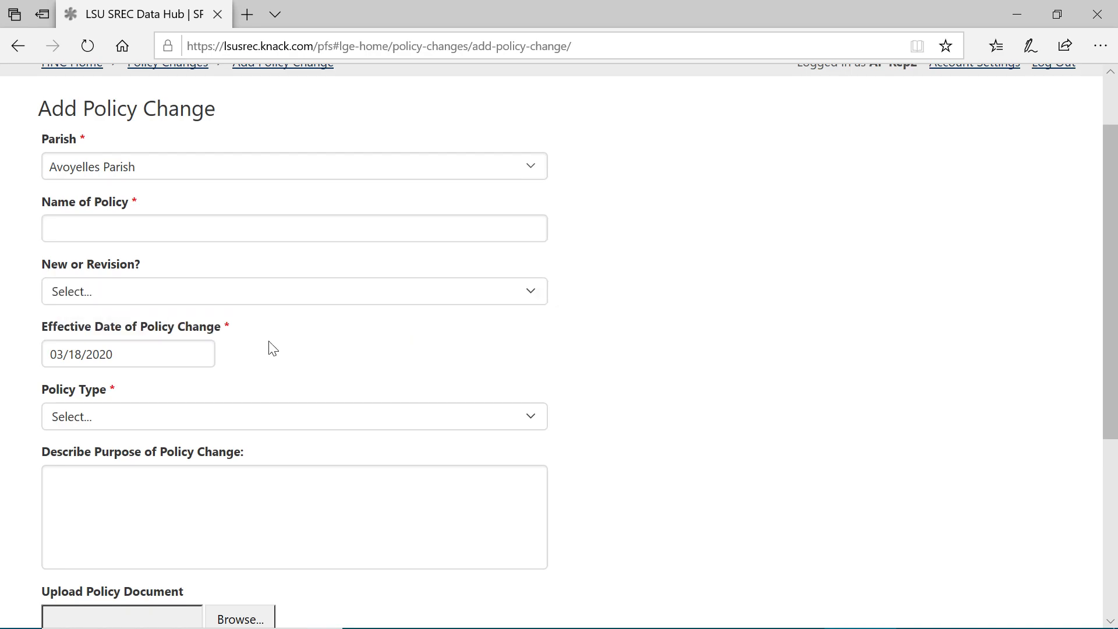
left_click(195, 358)
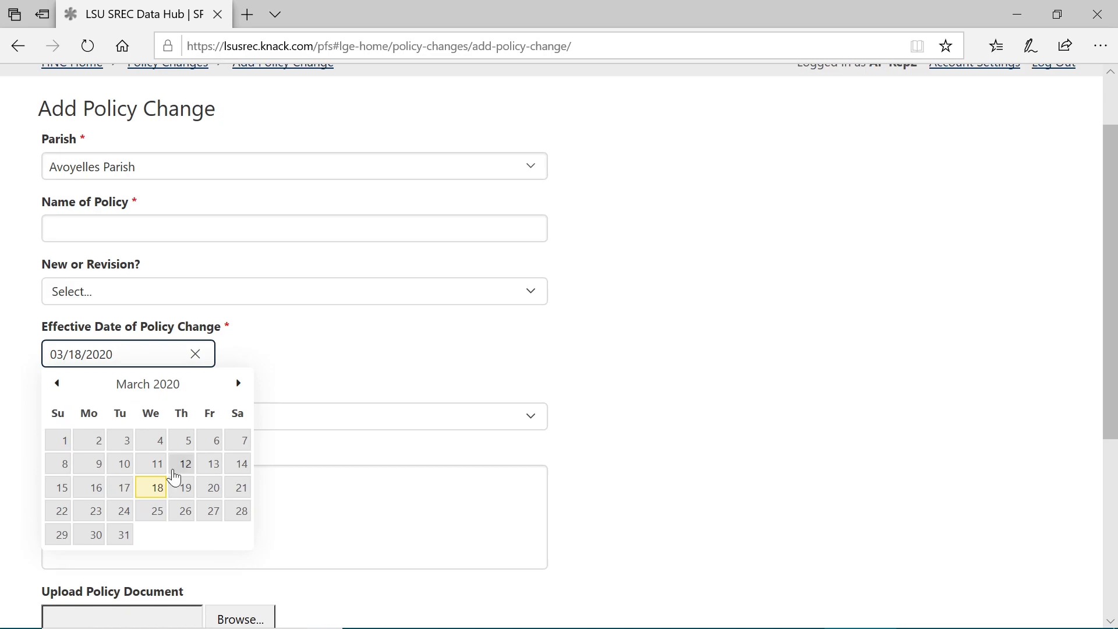
left_click(331, 341)
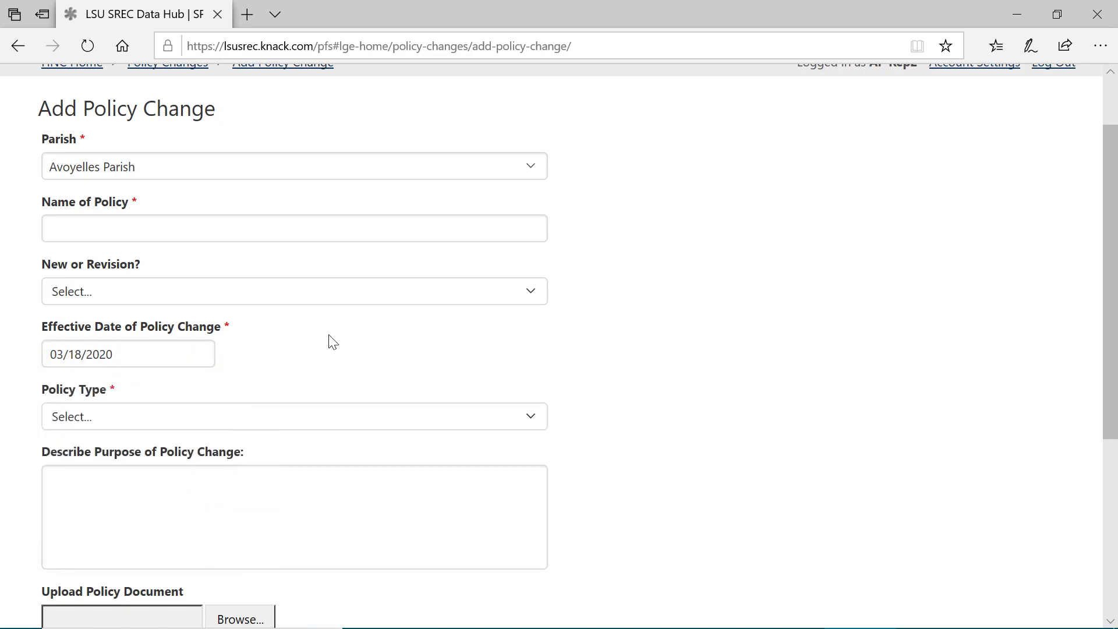
Step: Name the policy "Ban persons under 21 from bars" and mark it as a New Policy
left_click(352, 218)
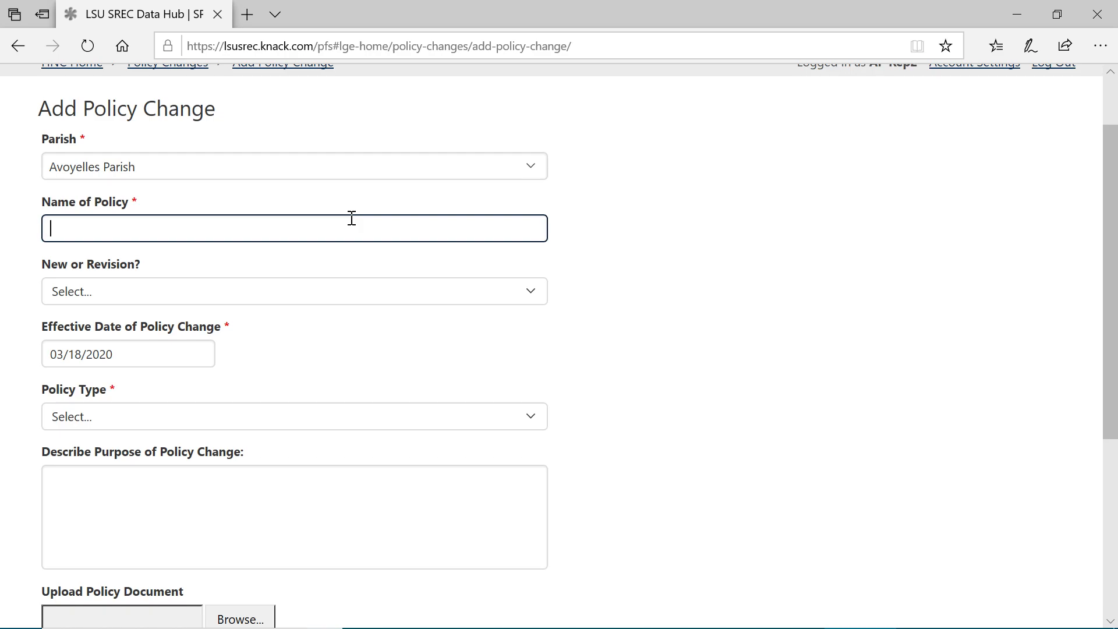
type("Ban persons under 21 from bars")
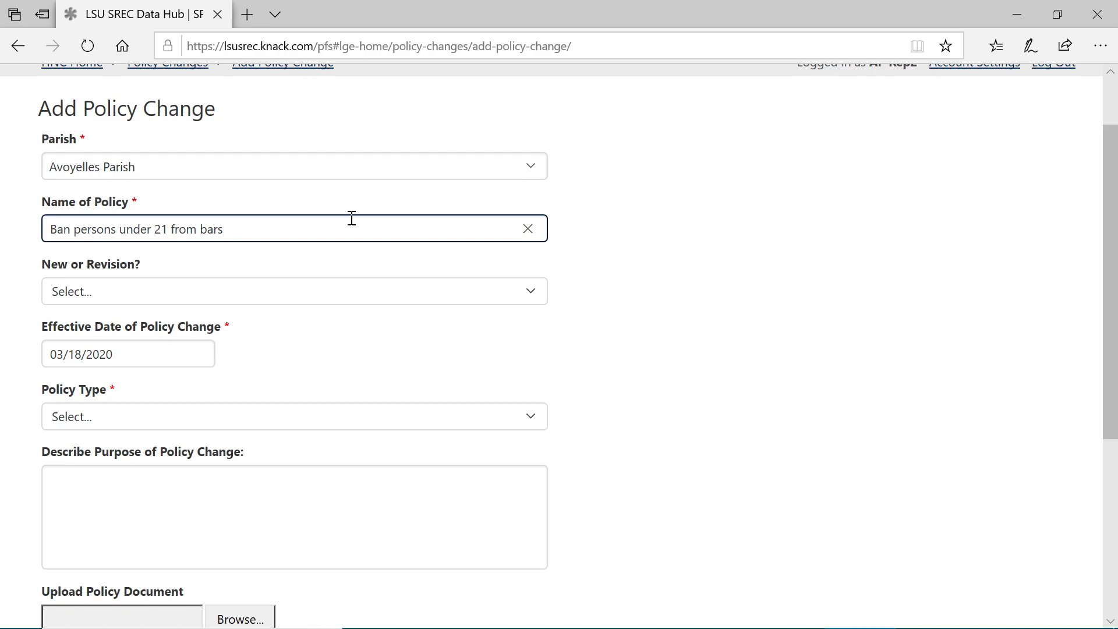
left_click(383, 290)
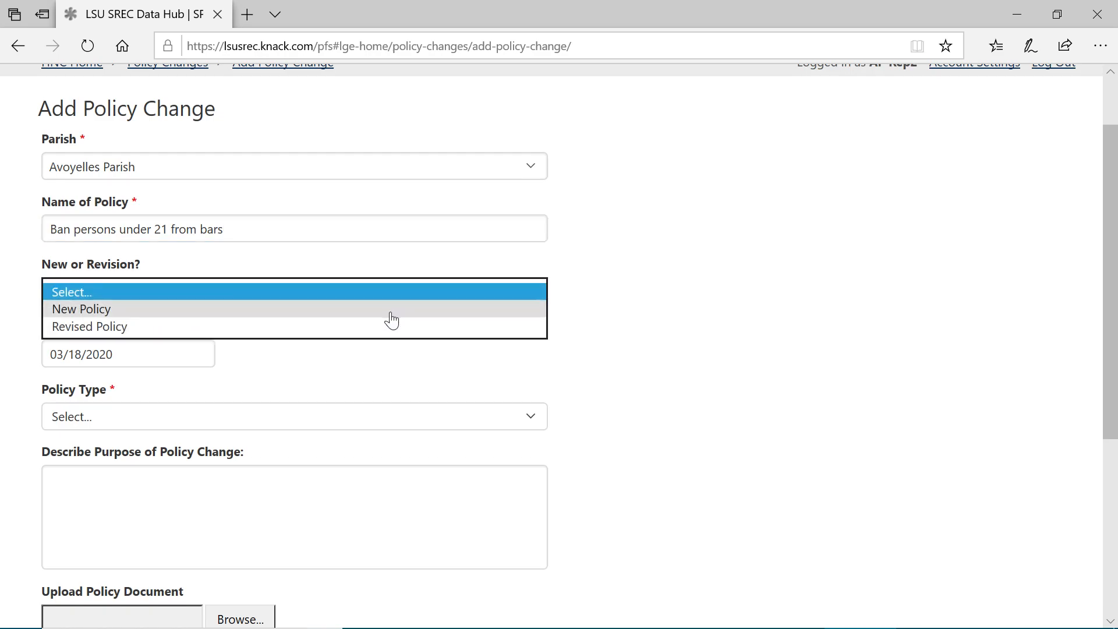
left_click(392, 320)
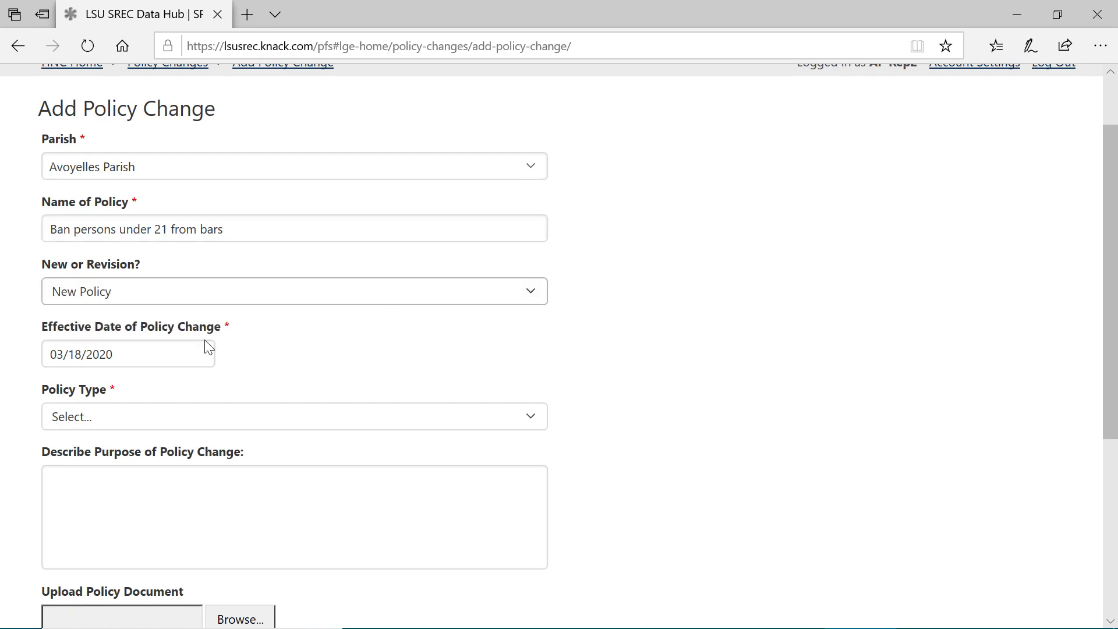
Step: Set the policy's effective date to 03/18/2020 and its type to Municipal Level, after trying the Other type
left_click(201, 355)
left_click(153, 494)
left_click(299, 418)
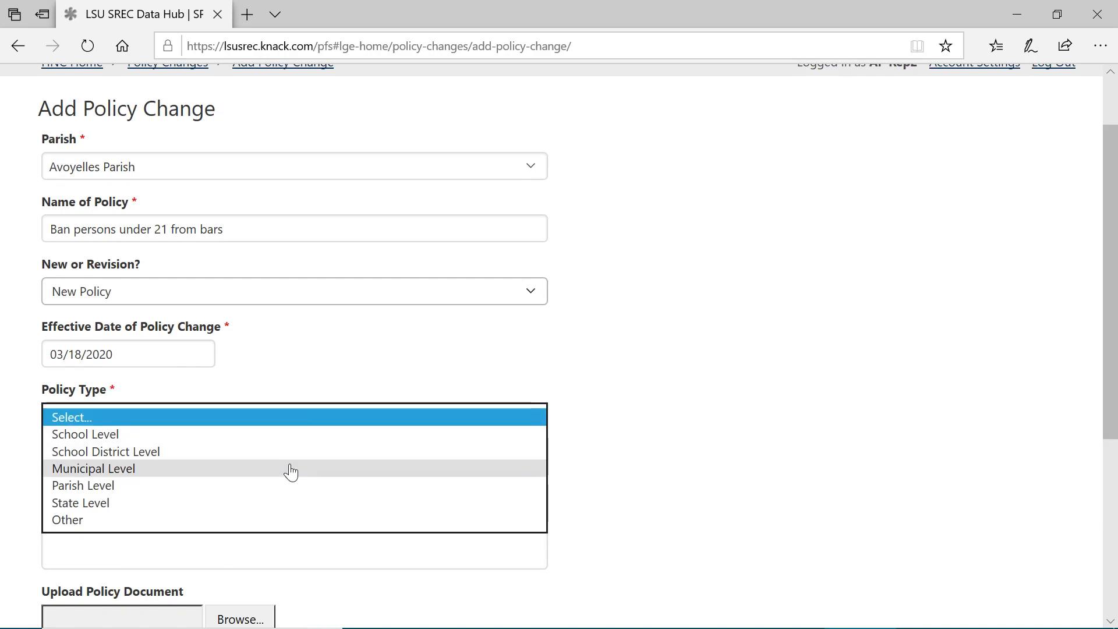
left_click(281, 522)
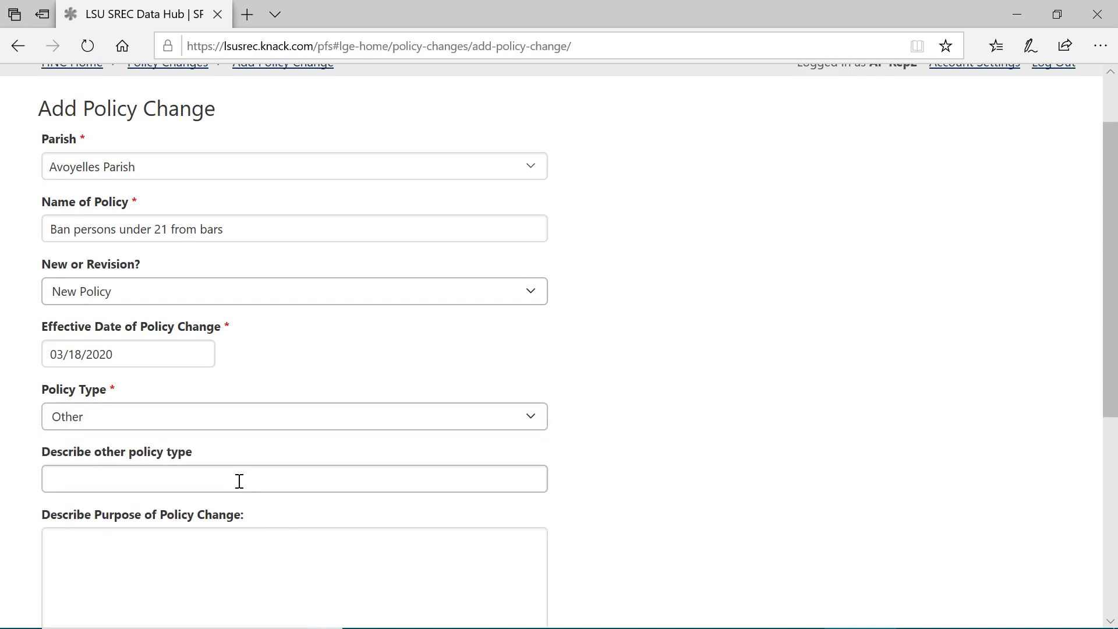
left_click(287, 424)
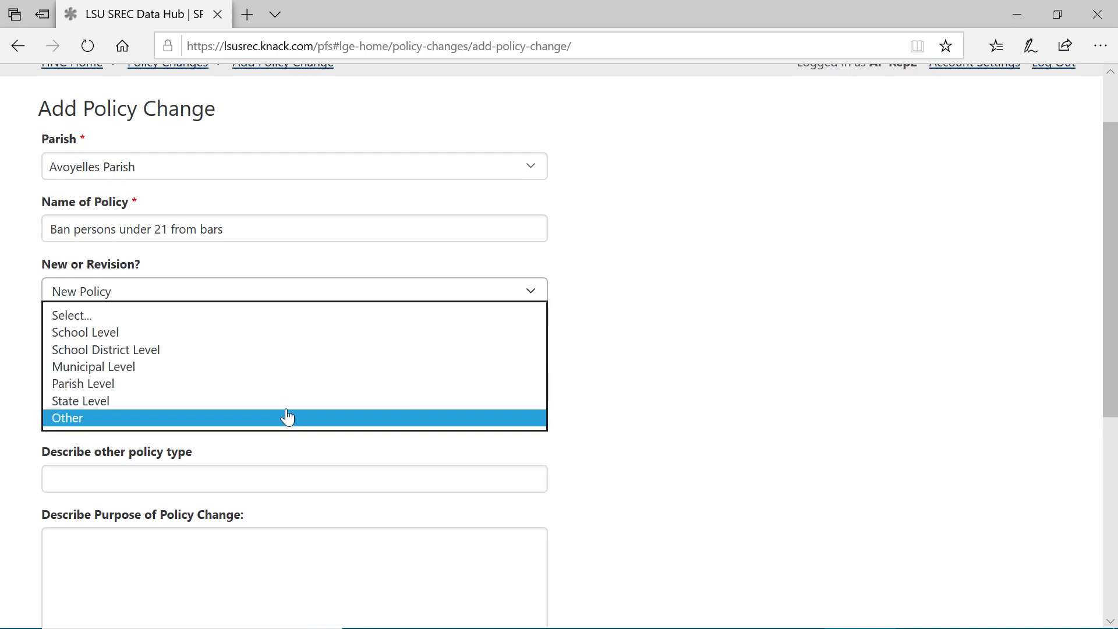
left_click(287, 371)
Step: Describe the purpose of the policy change as "Decrease under 21 access to alcohol"
left_click(259, 504)
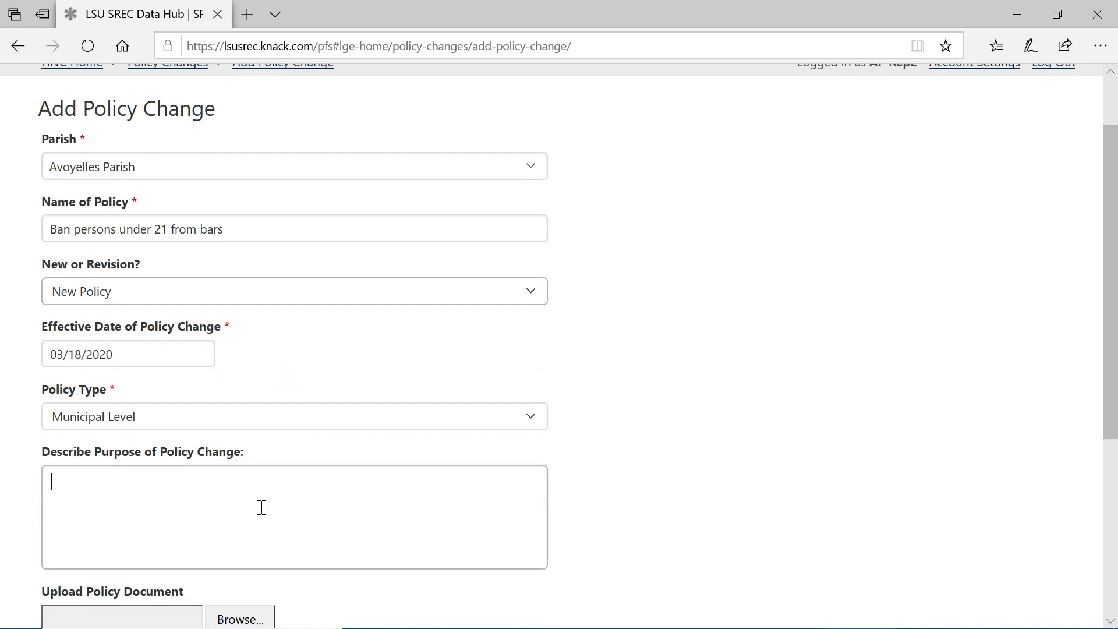
type("Decresases")
key("BackSpace")
key("BackSpace")
key("BackSpace")
key("BackSpace")
key("BackSpace")
type("ase under 21 accce")
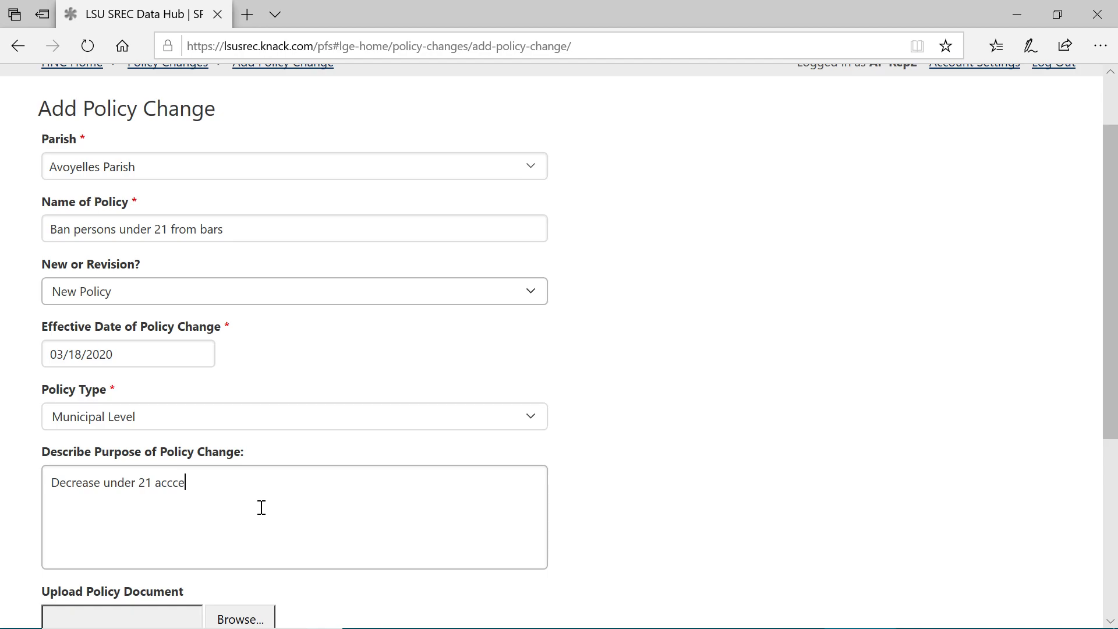
key("BackSpace")
type("ess to alcohol")
Step: Review the filled-in policy fields and the remaining policy document upload and Notes/Comments fields
scroll(261, 507, "down", 2)
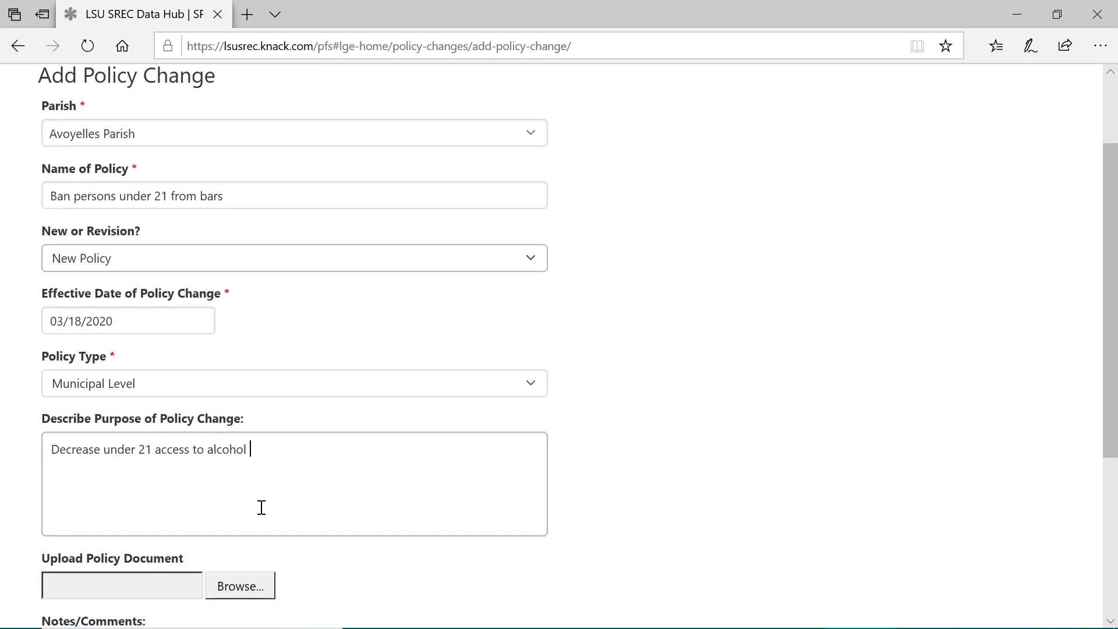
scroll(774, 404, "down", 2)
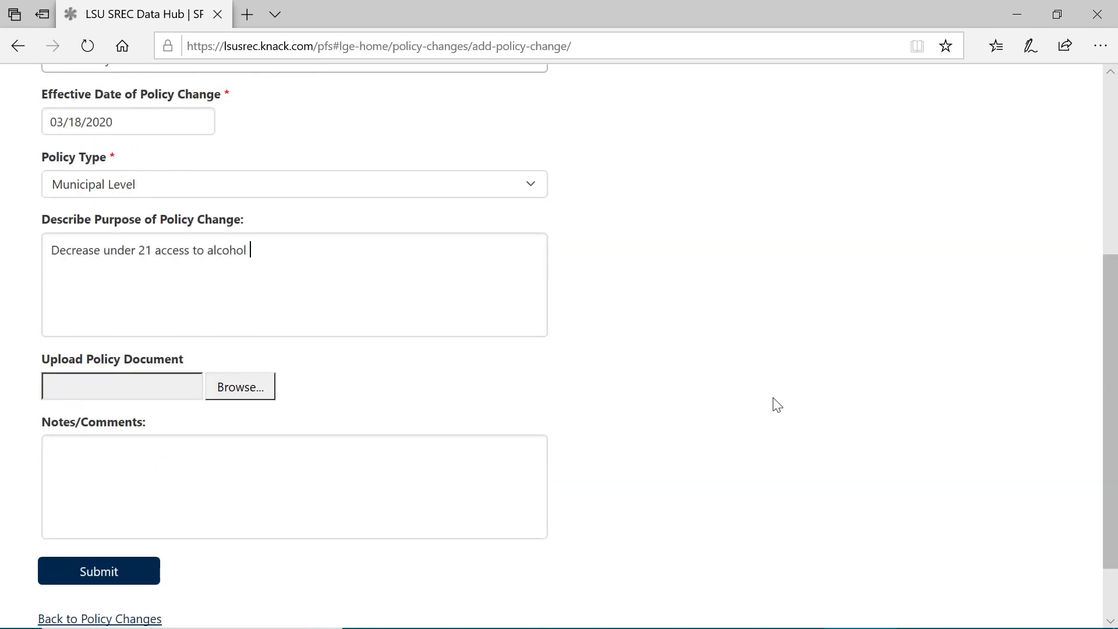
scroll(774, 404, "up", 2)
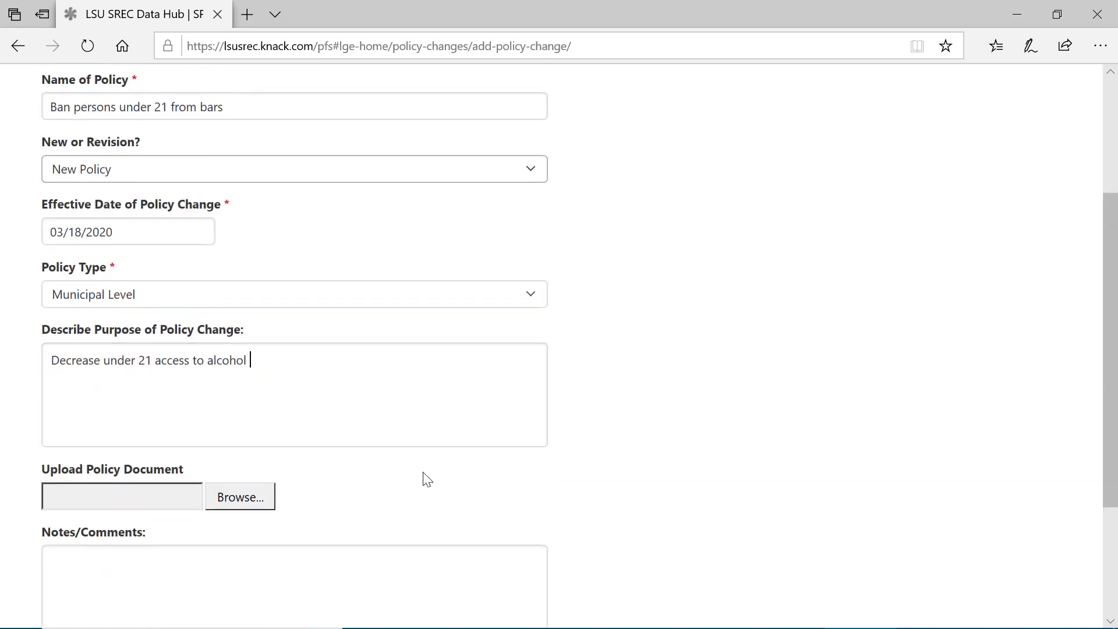
scroll(402, 479, "down", 1)
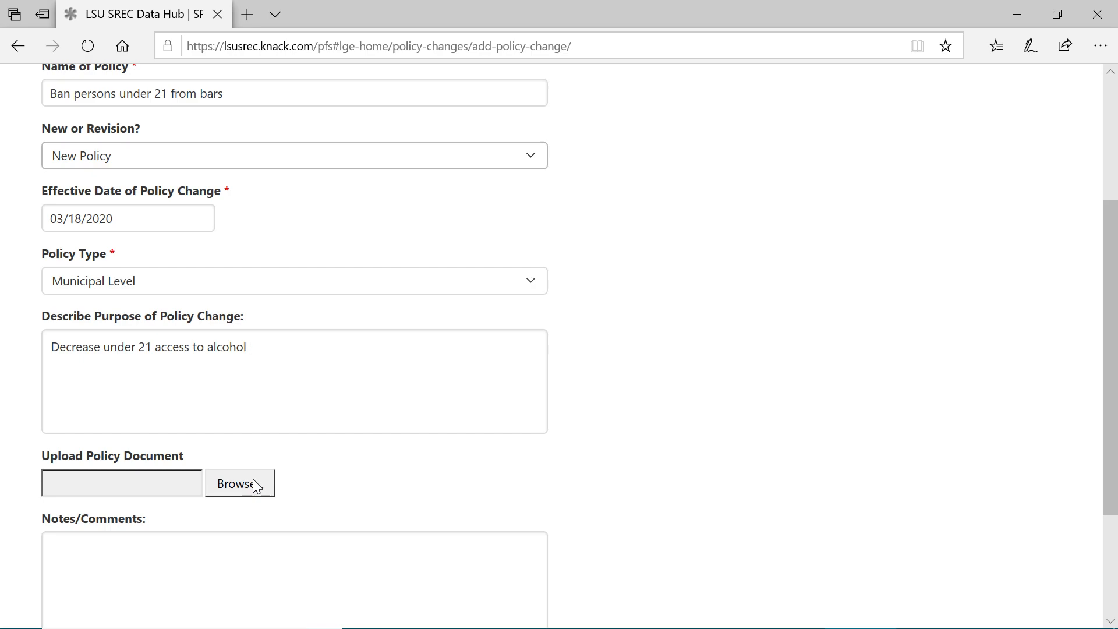
scroll(257, 486, "down", 1)
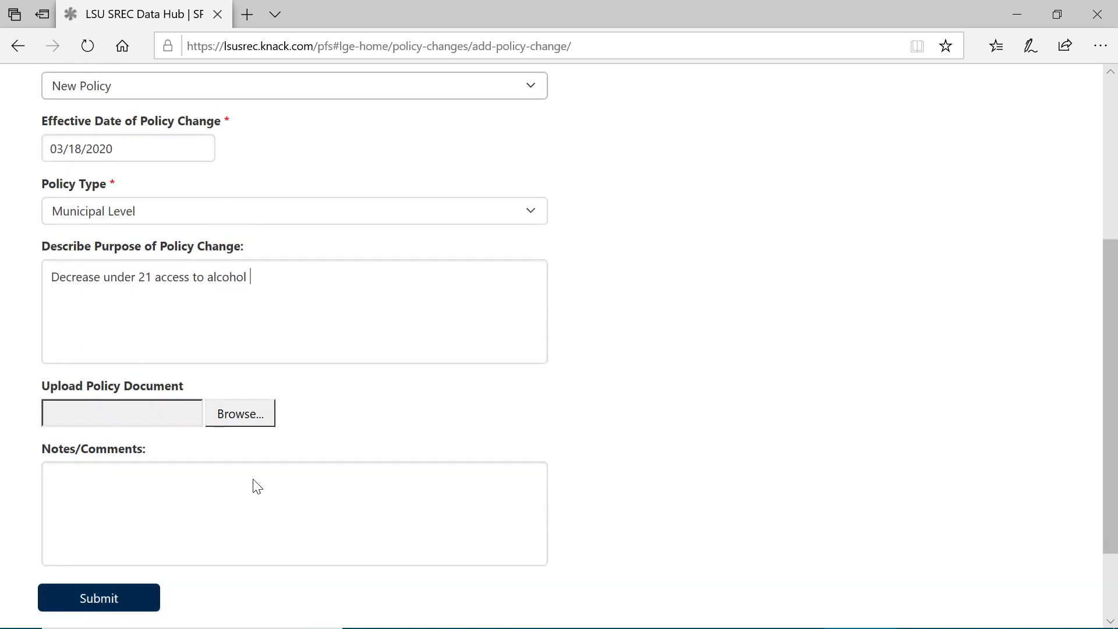
left_click(205, 473)
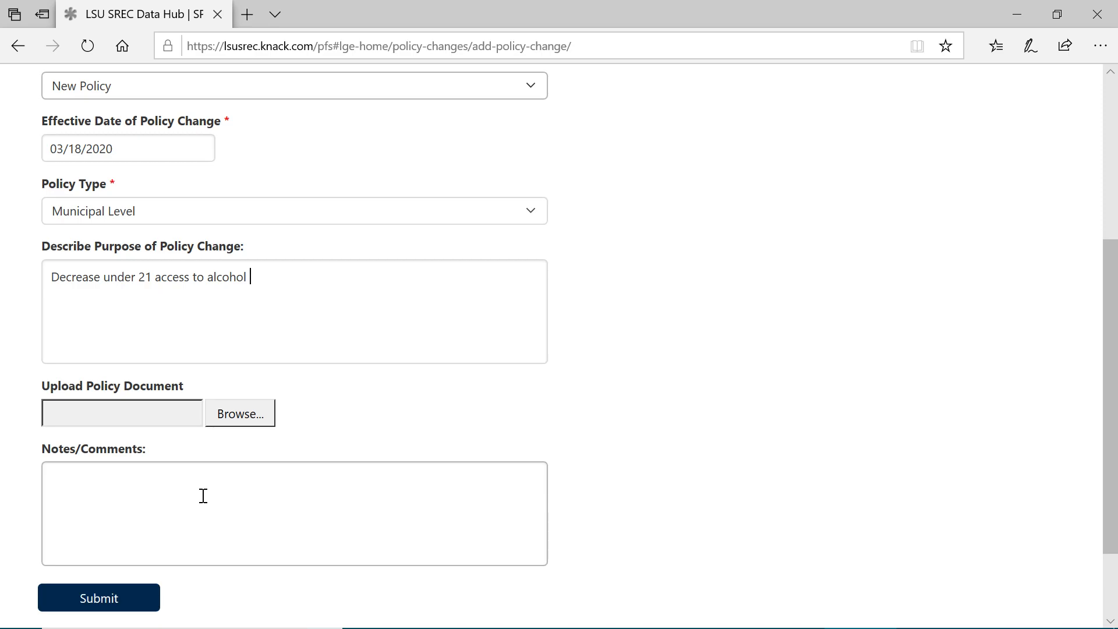
Step: Submit the new policy change after reviewing its fields, and view the saved "Ban persons under 21 from bars" record before returning to the list
scroll(203, 496, "up", 1)
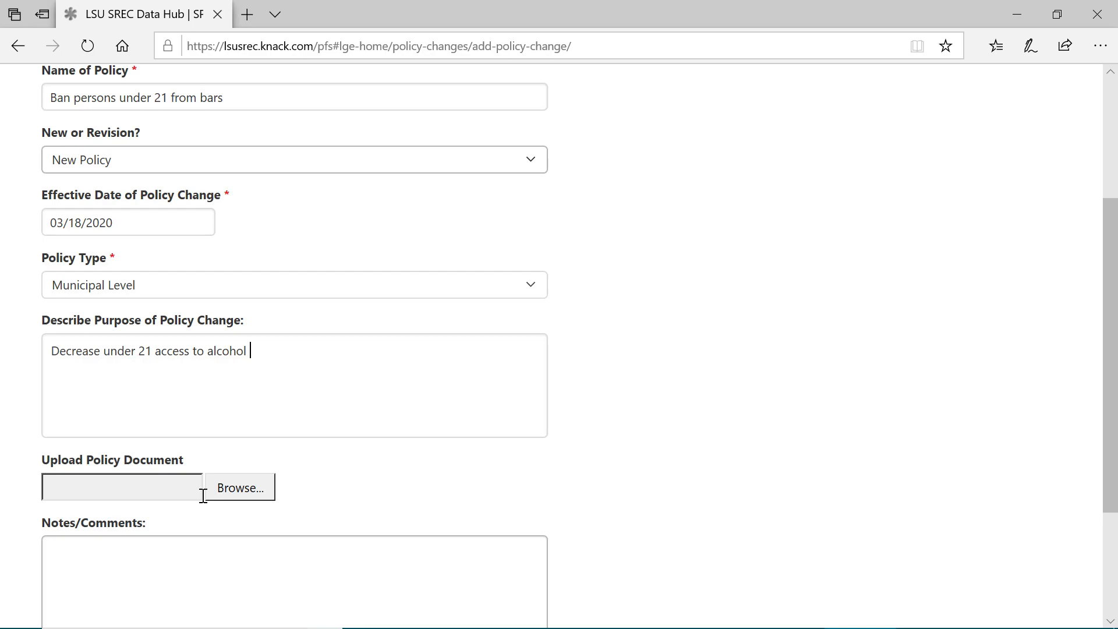
scroll(203, 496, "down", 2)
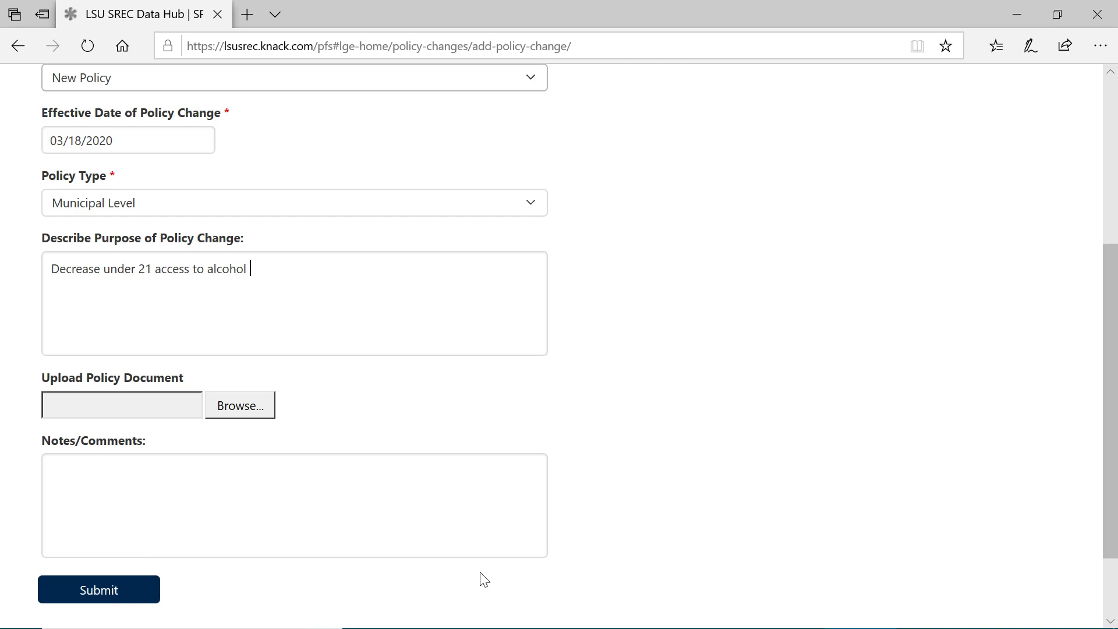
scroll(484, 580, "up", 2)
scroll(484, 580, "up", 1)
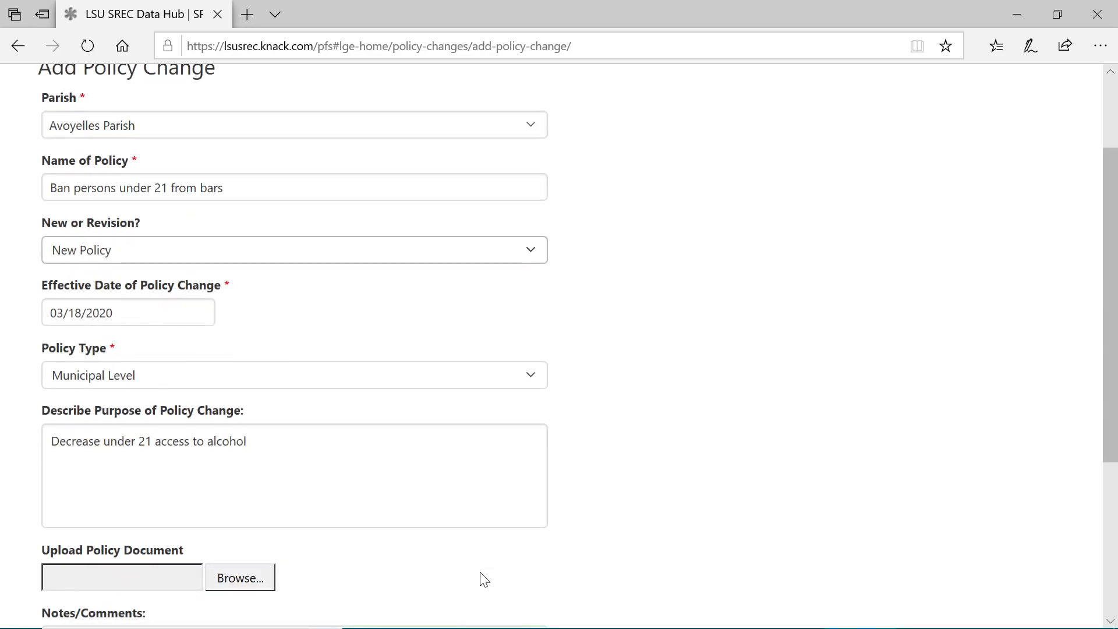
scroll(483, 579, "up", 2)
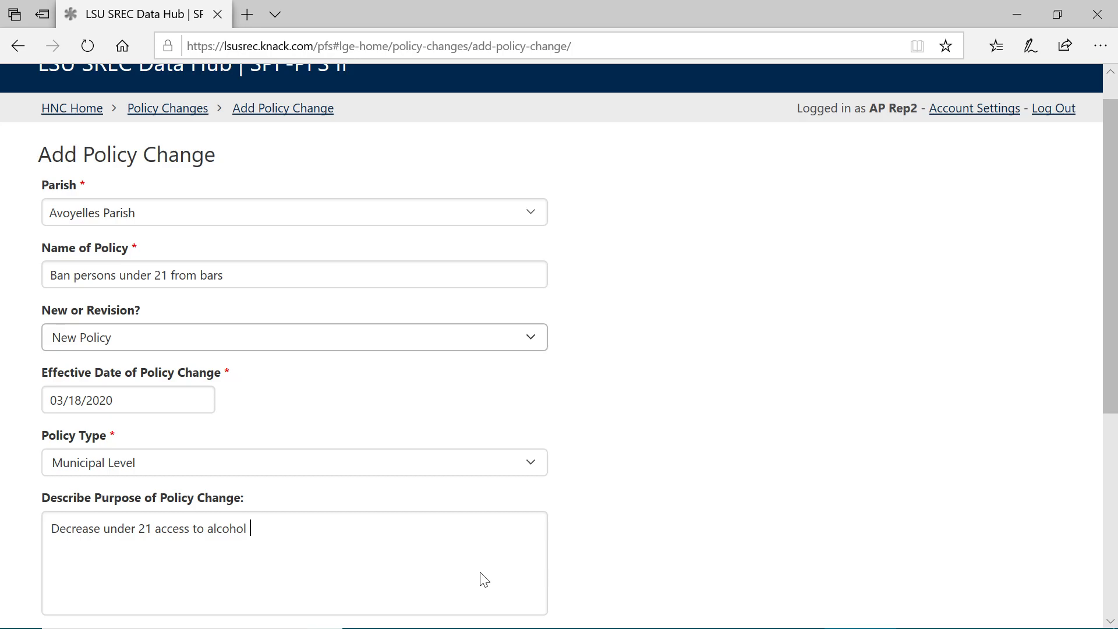
scroll(484, 579, "down", 4)
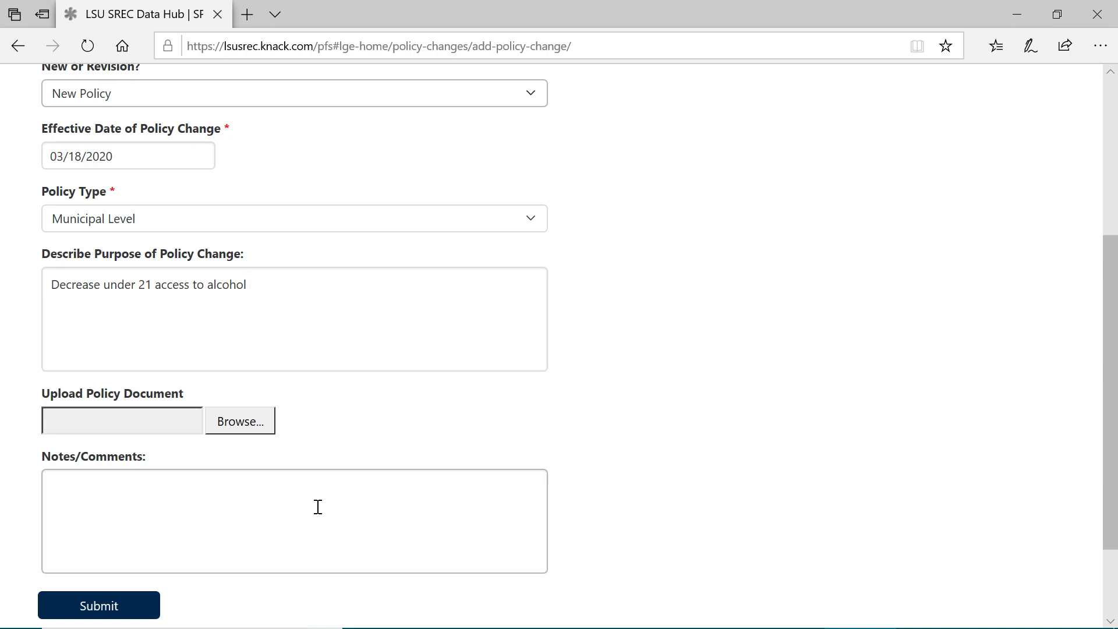
left_click(134, 605)
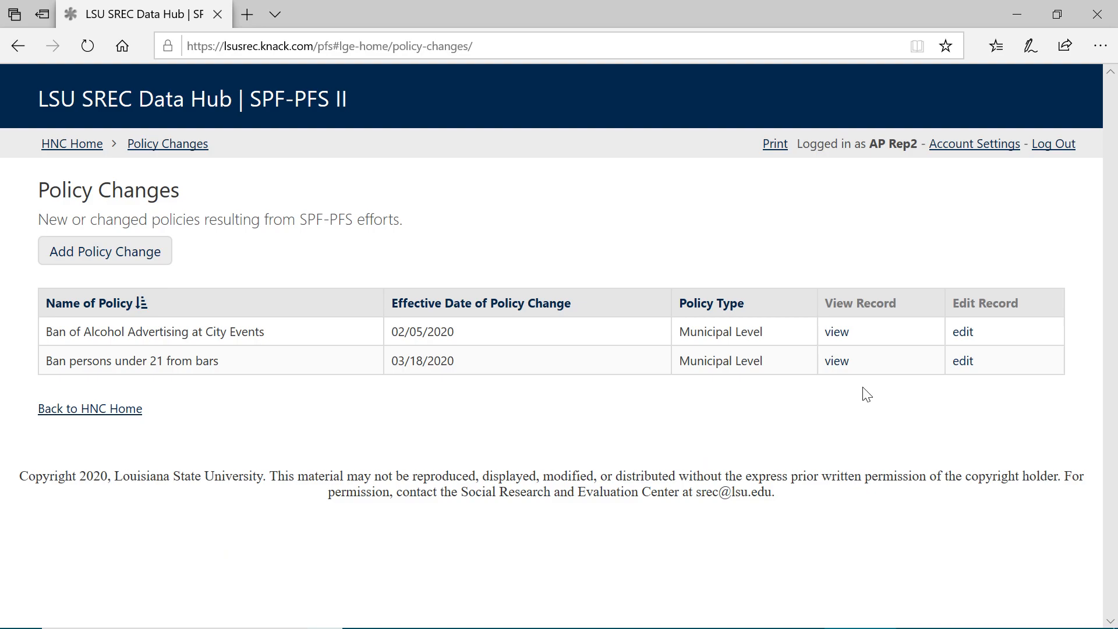
left_click(836, 361)
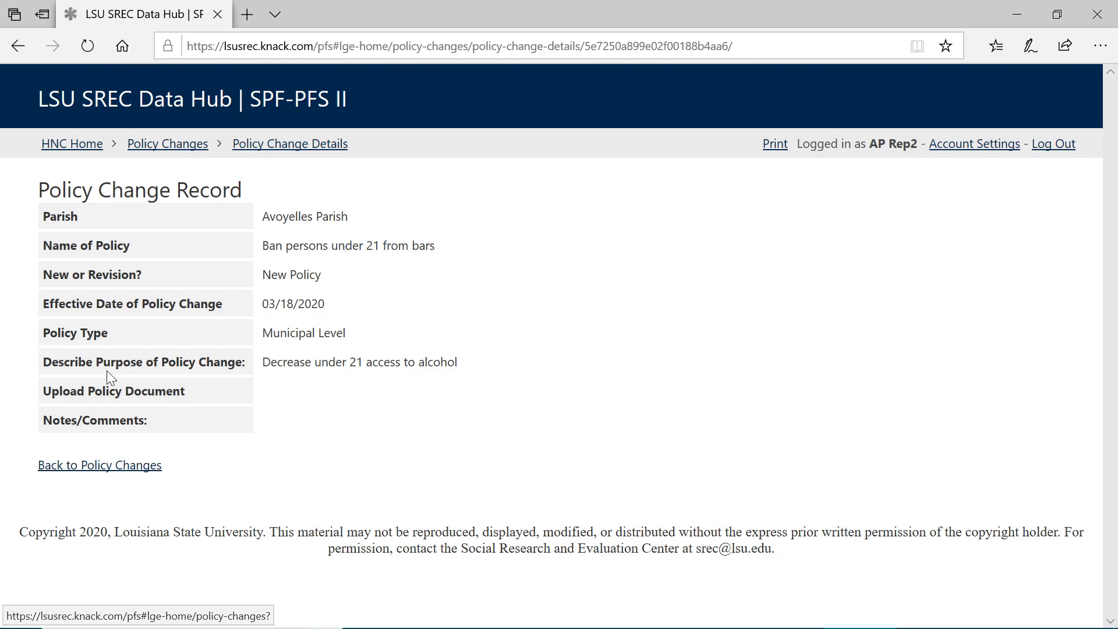
left_click(91, 470)
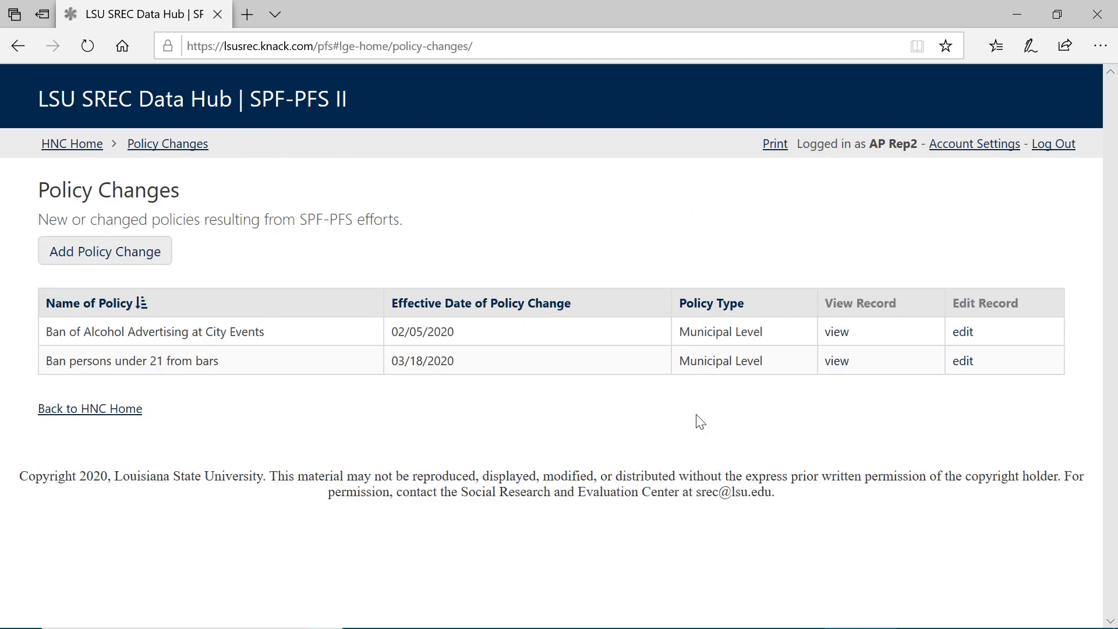
Step: Edit the "Ban persons under 21 from bars" record to mark it as a Revised Policy, and submit the change
left_click(962, 362)
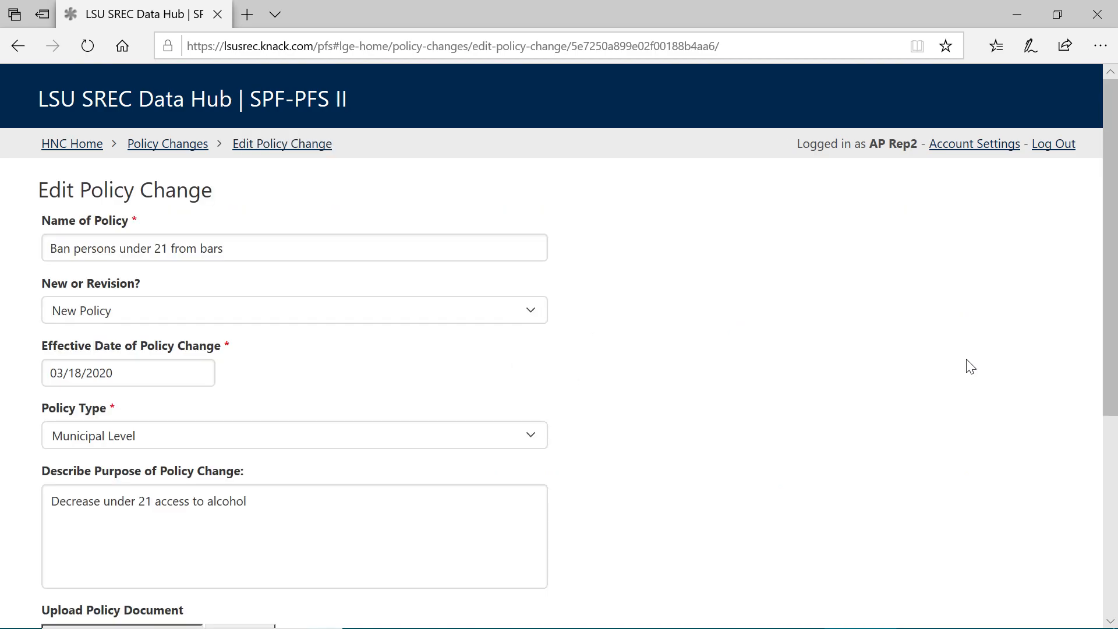
scroll(970, 366, "down", 3)
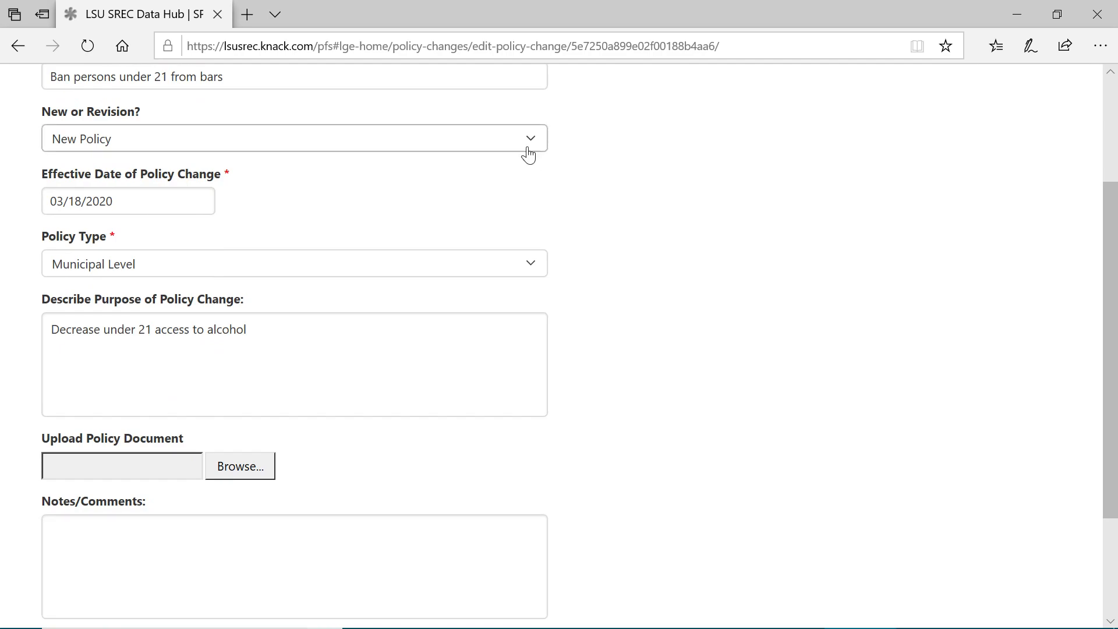
left_click(526, 146)
left_click(526, 160)
scroll(689, 256, "down", 2)
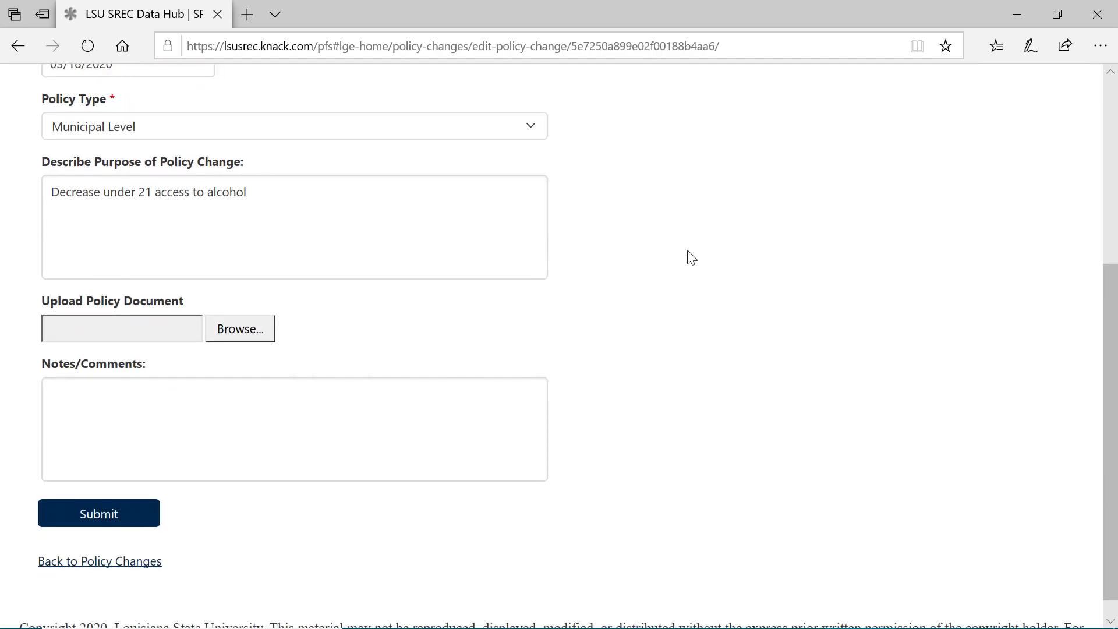
left_click(92, 521)
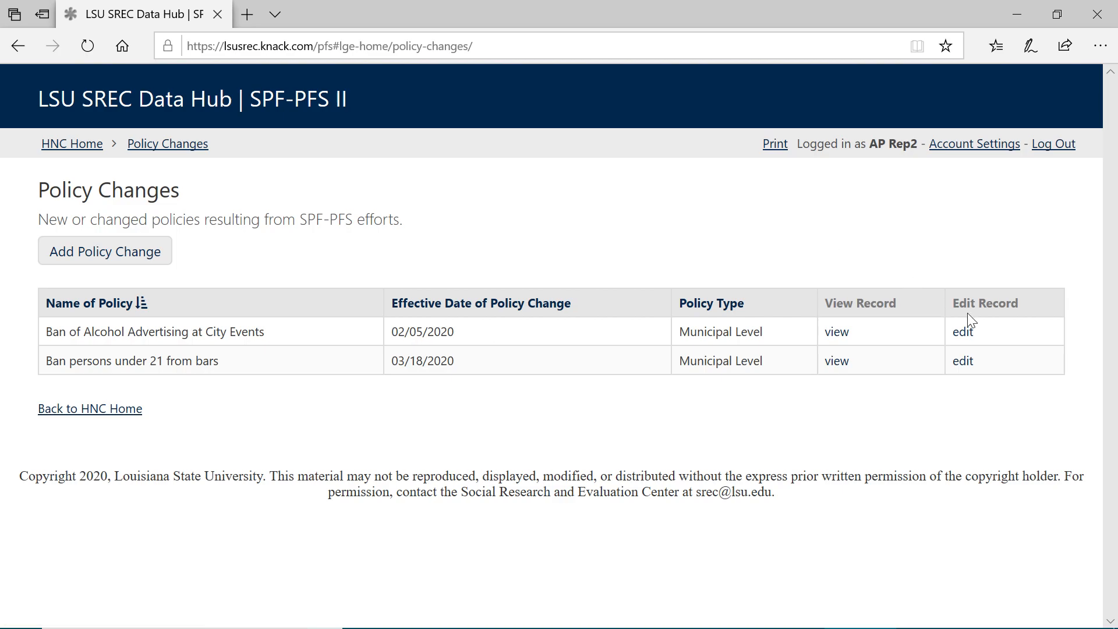
Step: Rename the "Ban persons under 21 from bars" policy as "erroneous entry - please delete", submit the edit, and return to the HNC home page
left_click(963, 361)
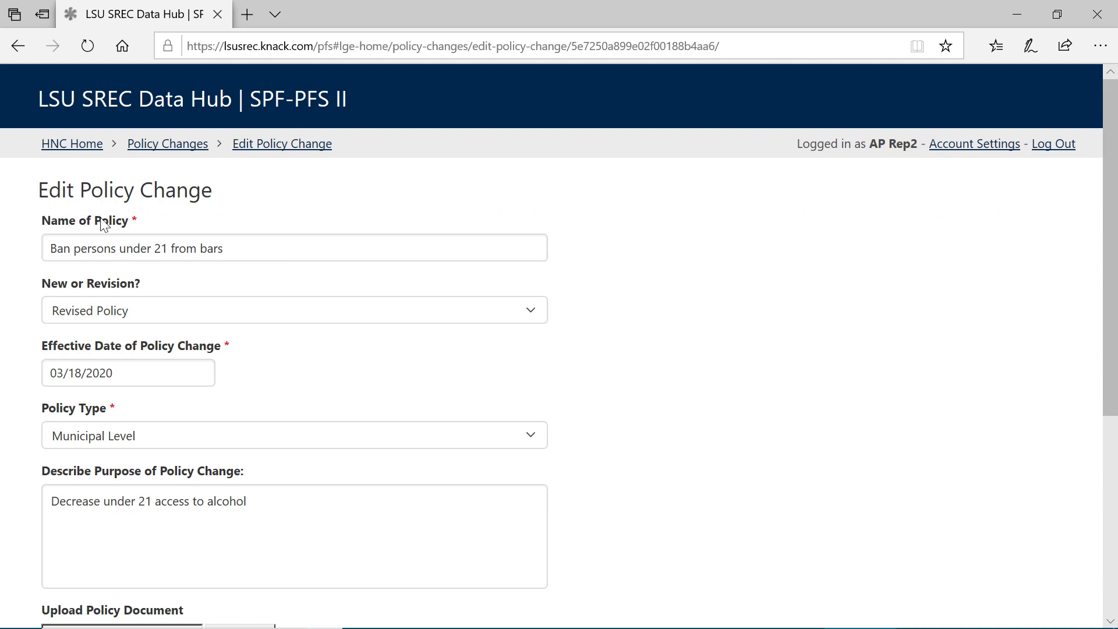
triple_click(248, 248)
type("errone")
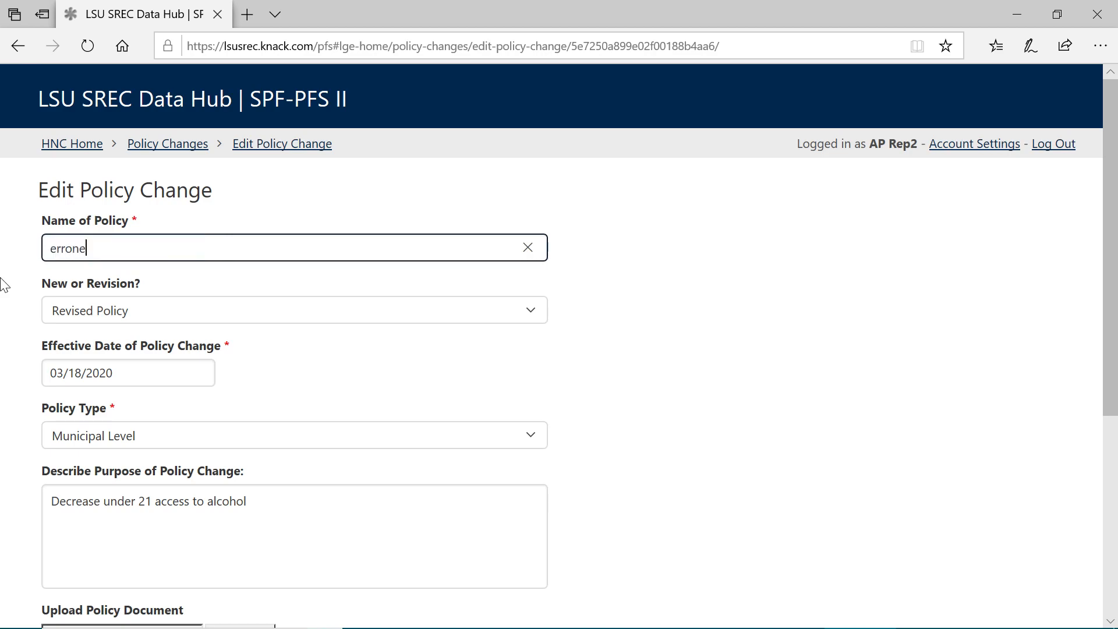
type("ous entry - please delete")
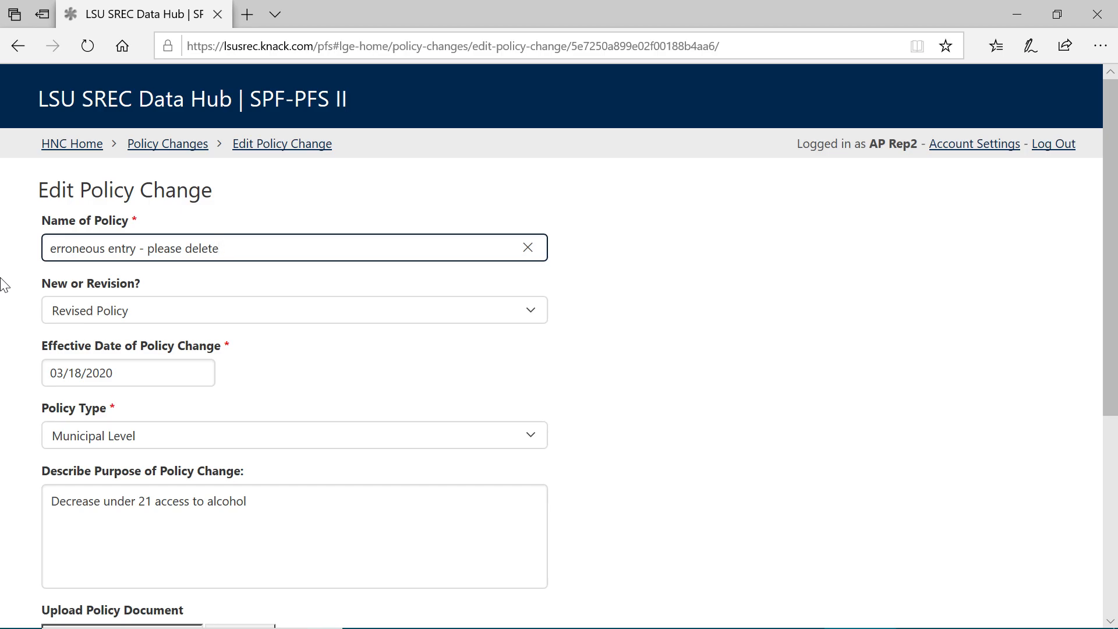
scroll(3, 286, "down", 6)
left_click(90, 492)
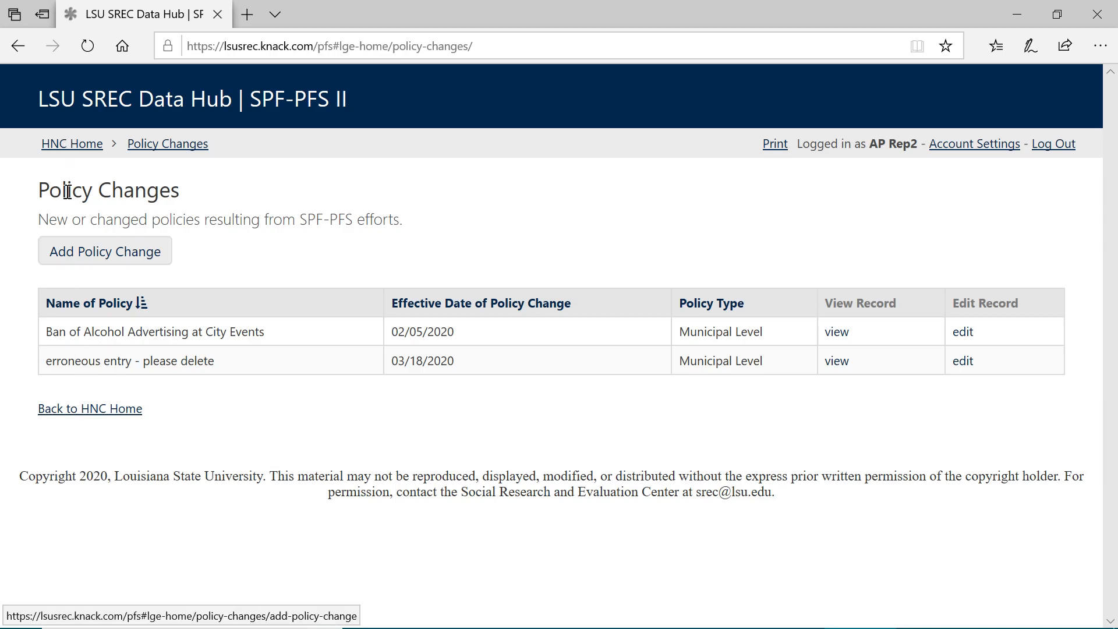
left_click(97, 100)
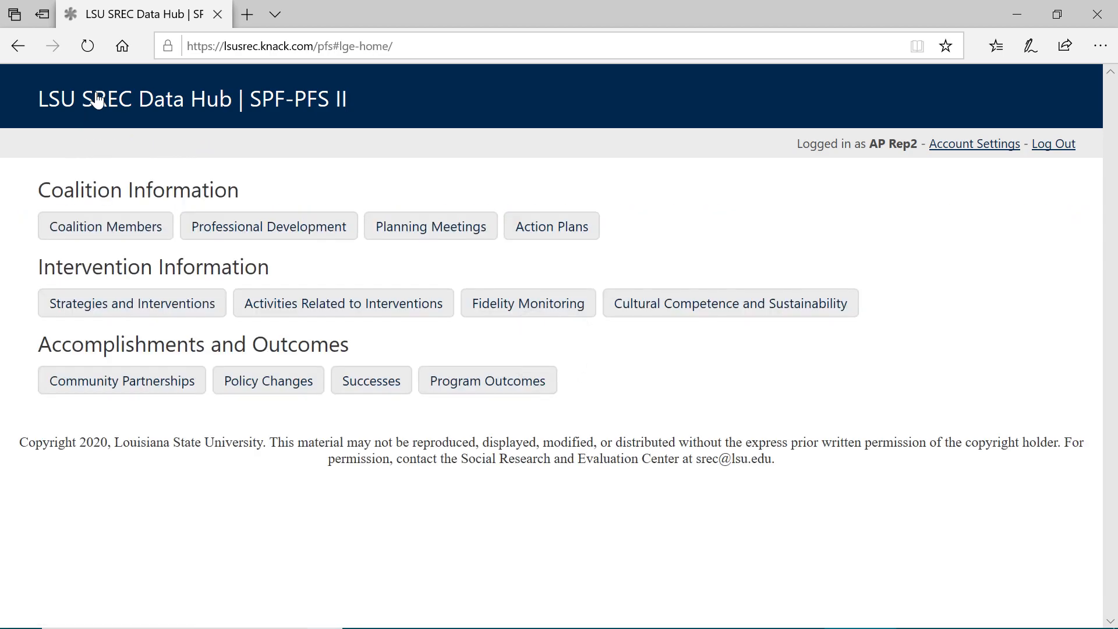